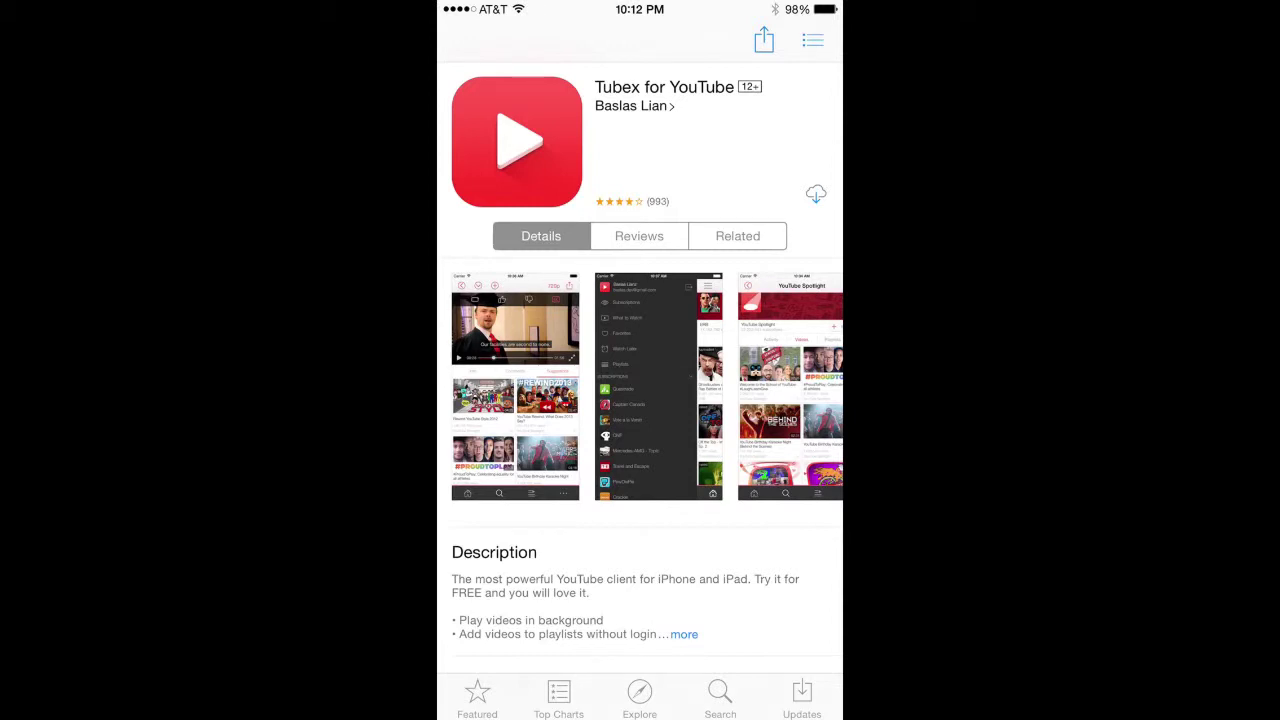
- Leave the Tubex for YouTube App Store page and return to the home screen
key(super)
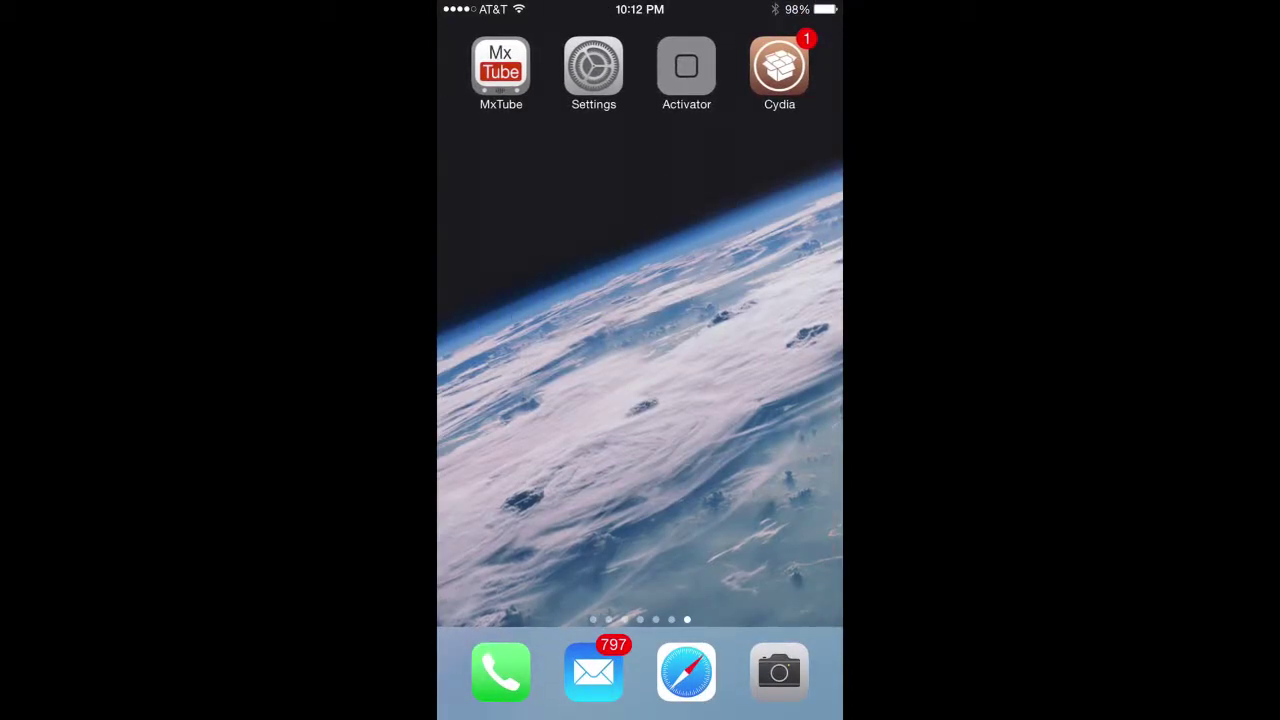
drag(640, 715, 640, 400)
click(494, 397)
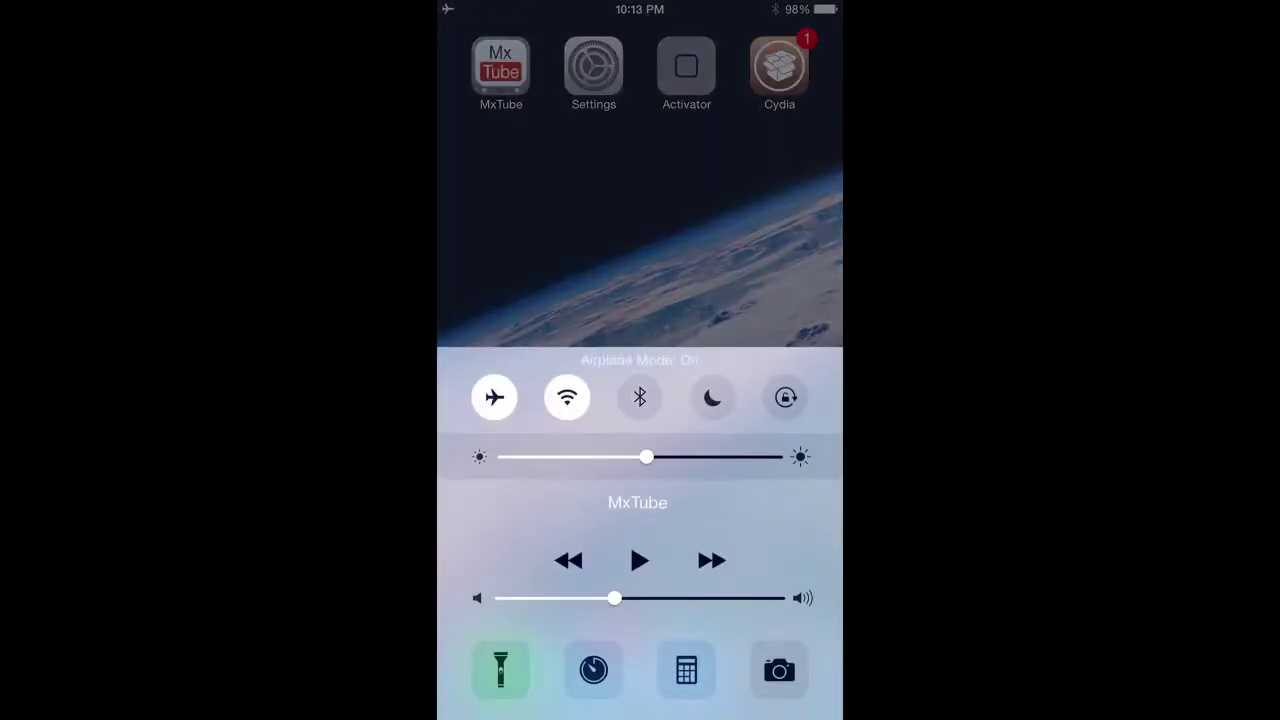
key(super)
click(500, 66)
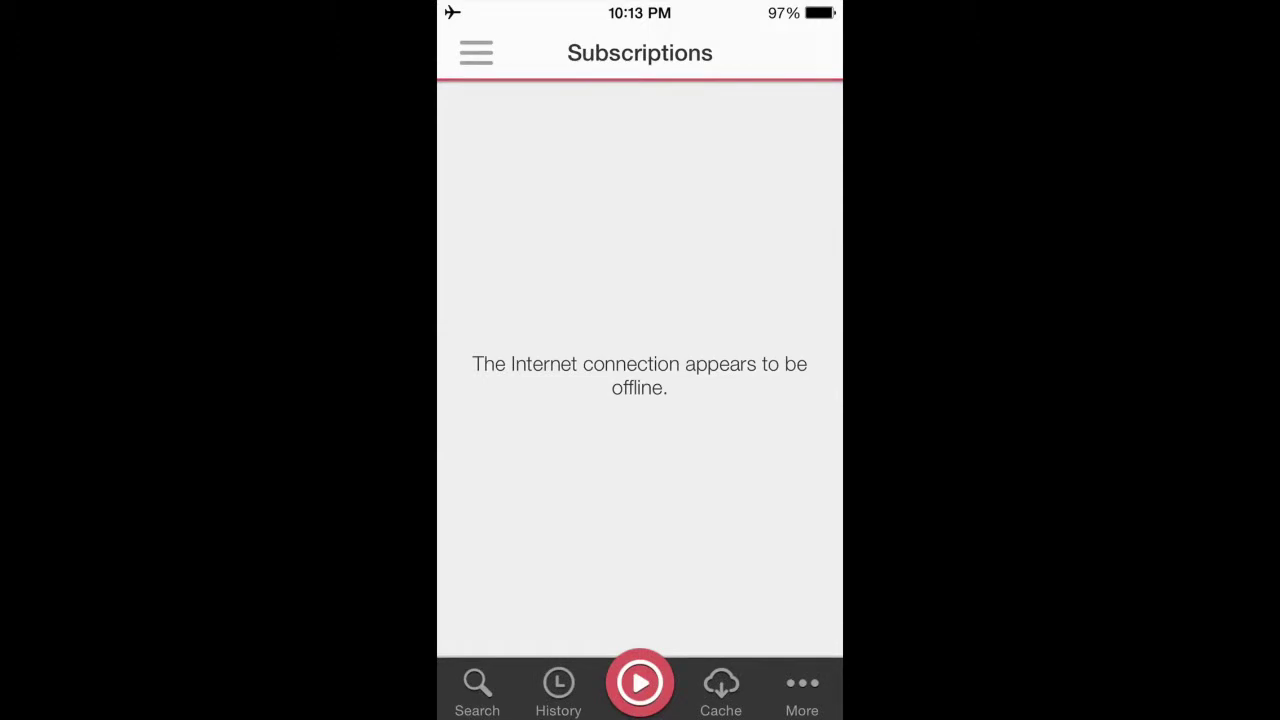
drag(640, 715, 640, 400)
click(494, 397)
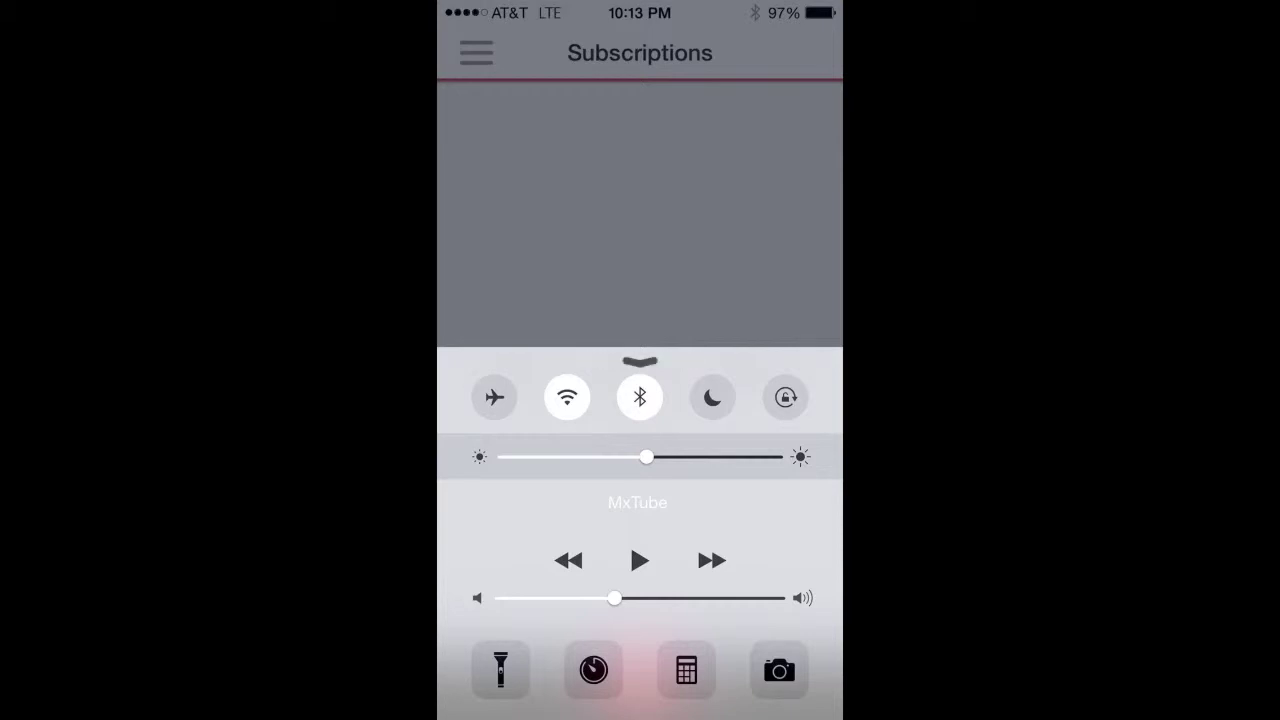
drag(640, 360, 640, 700)
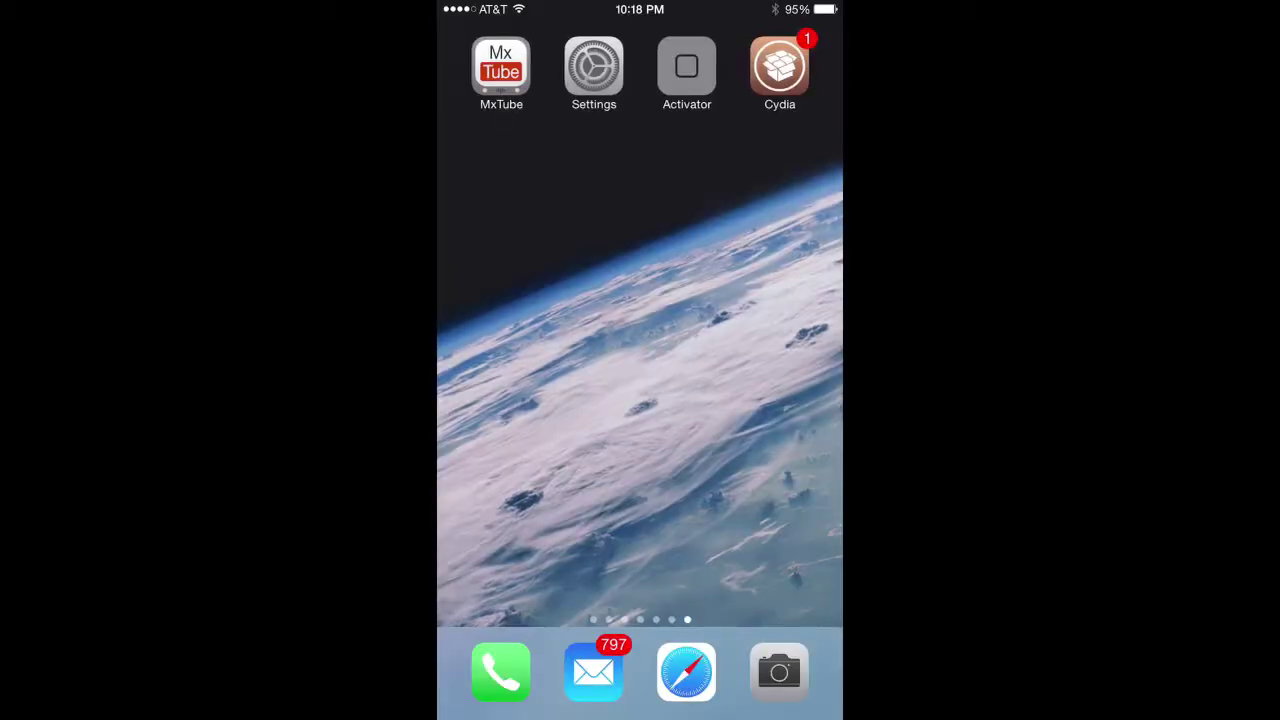
- In Activator, build a new Application Launch custom event with MxTube as the launching app
click(686, 67)
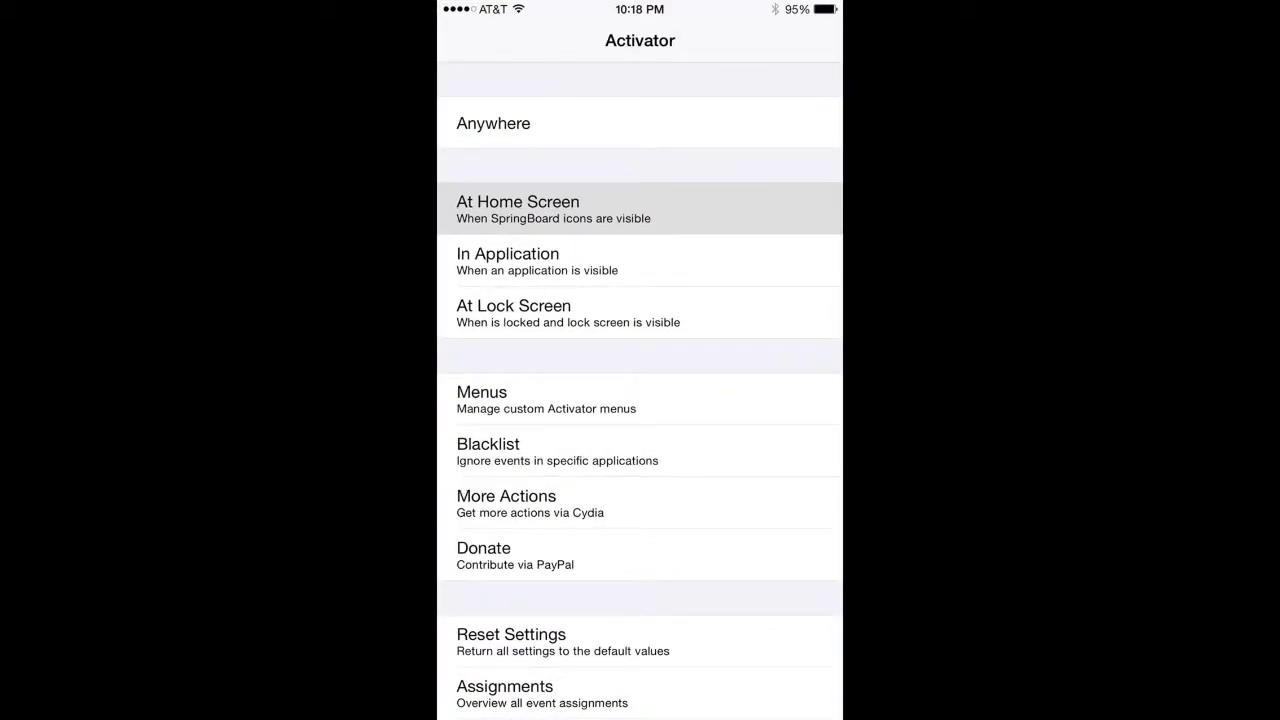
click(811, 40)
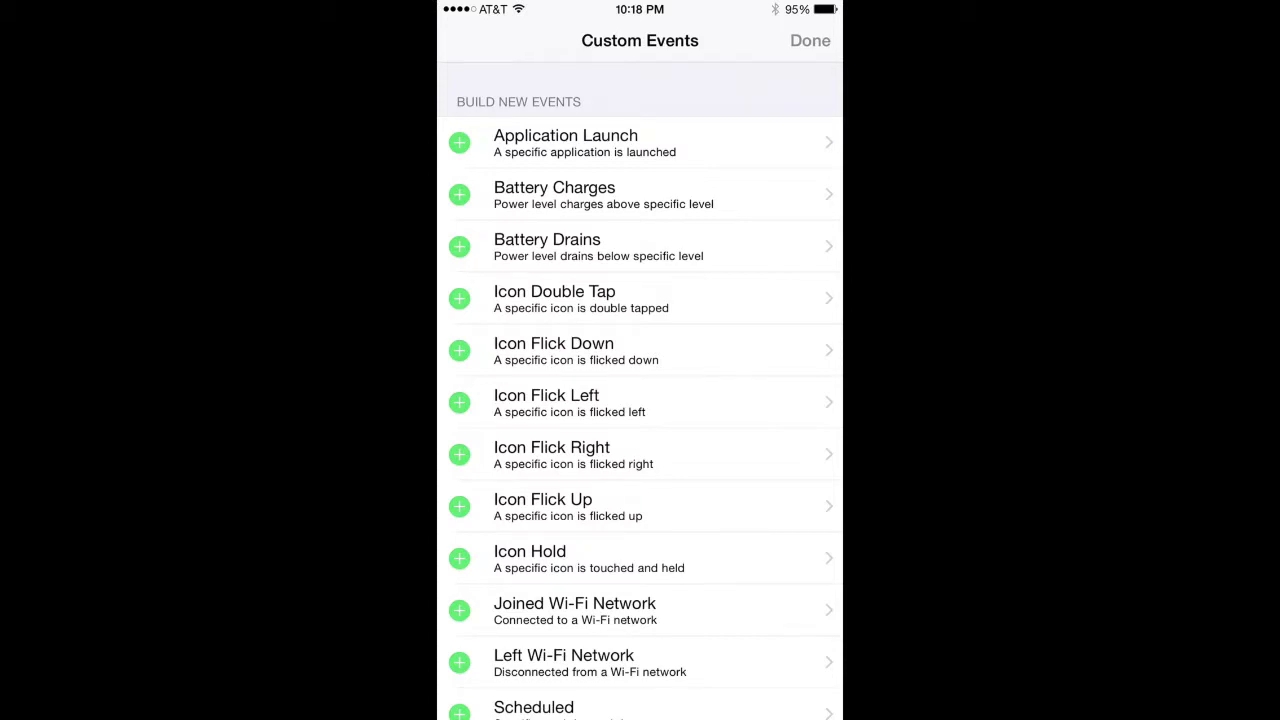
click(554, 298)
scroll(640, 370, down, 10)
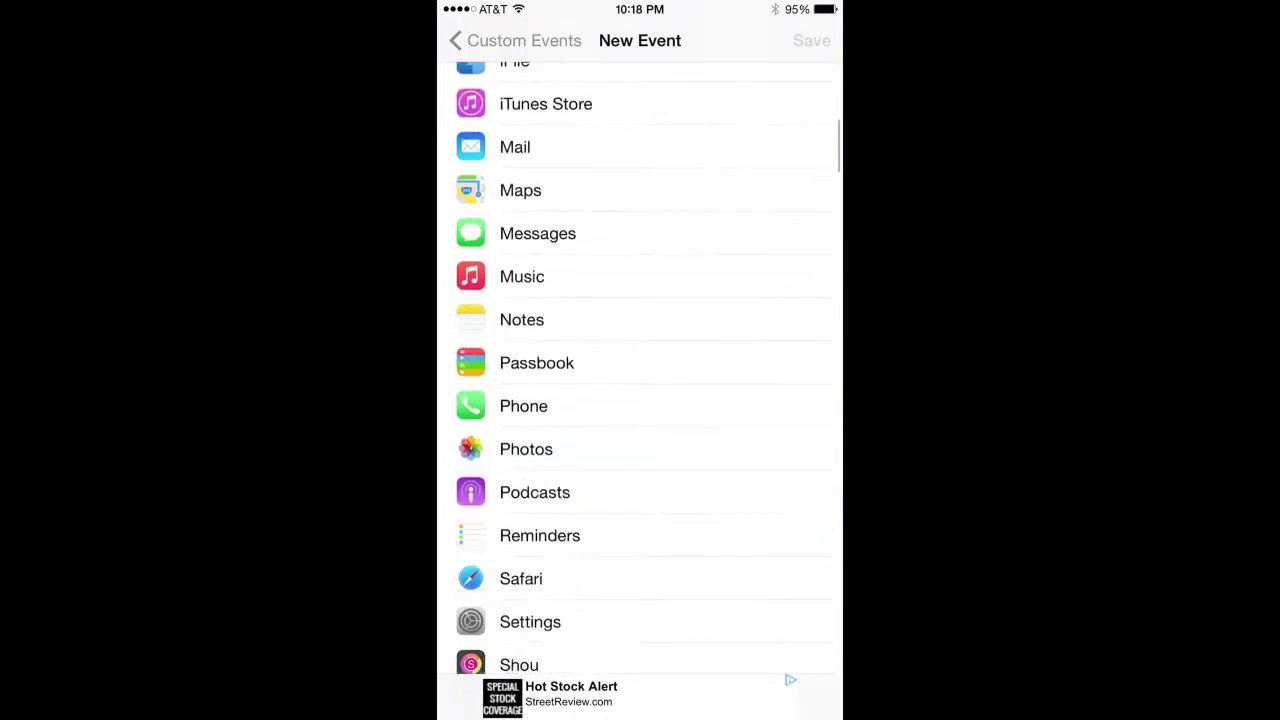
scroll(640, 370, down, 20)
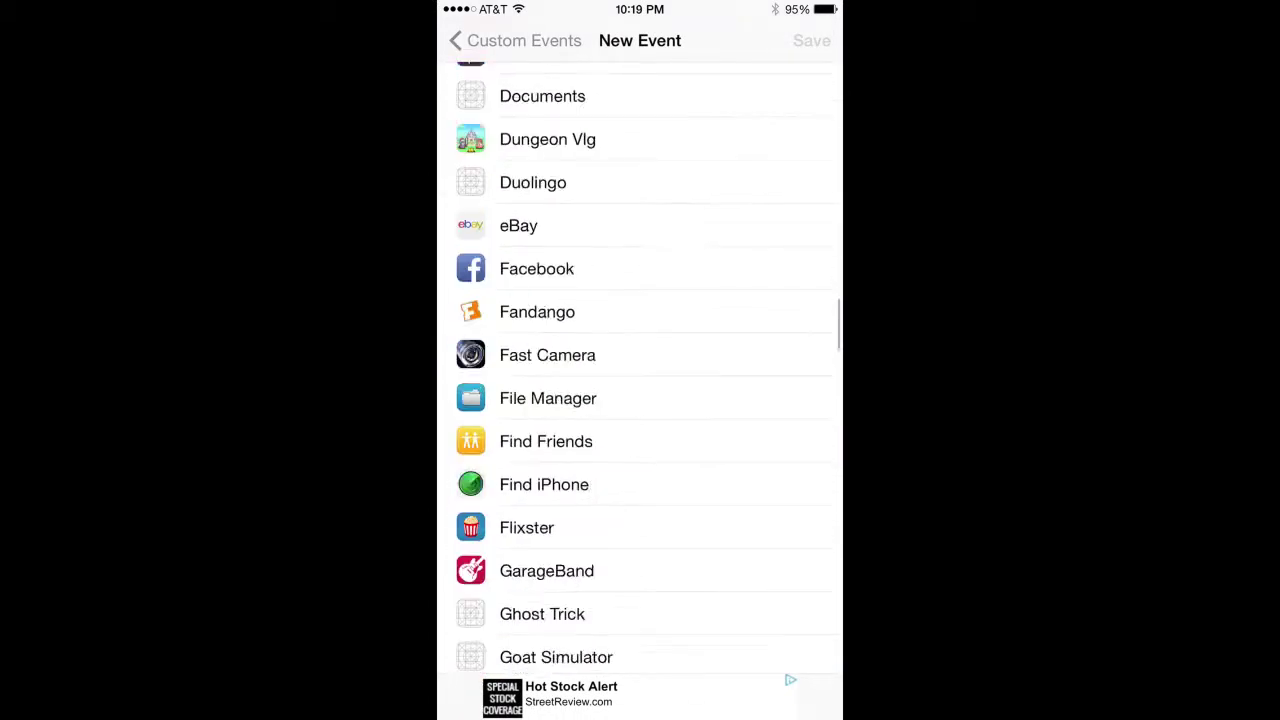
scroll(640, 370, down, 20)
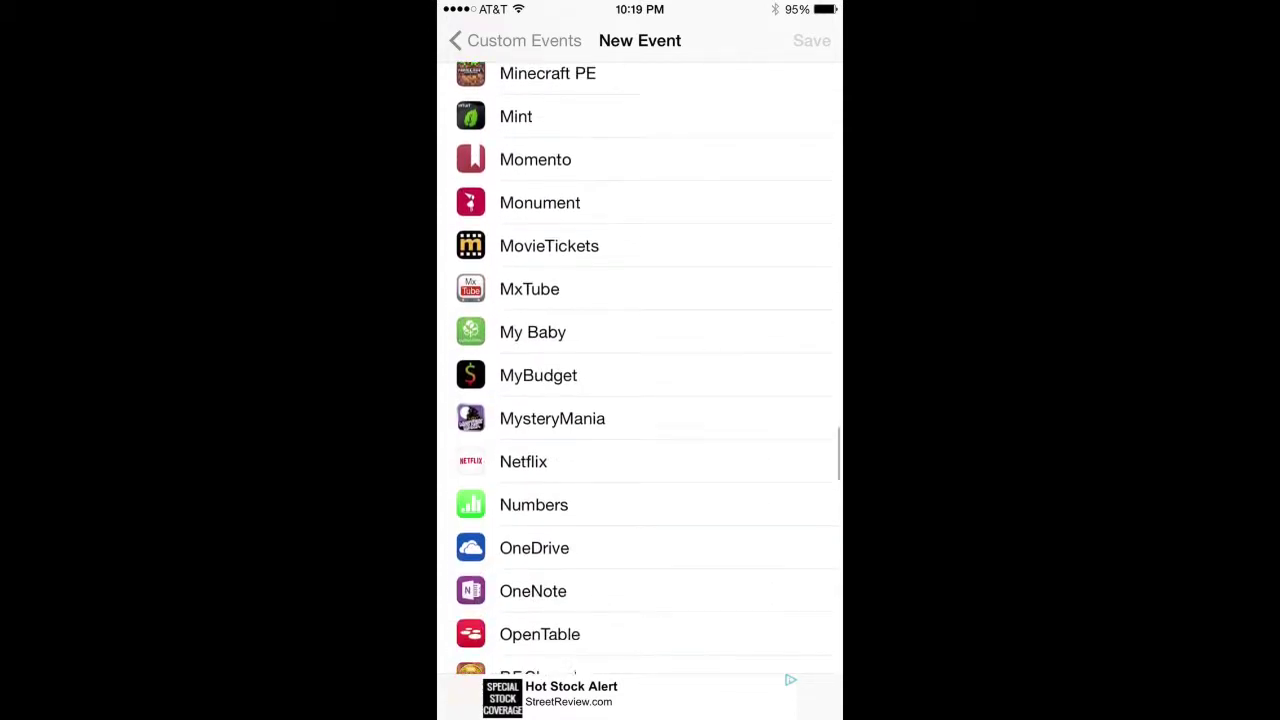
click(529, 219)
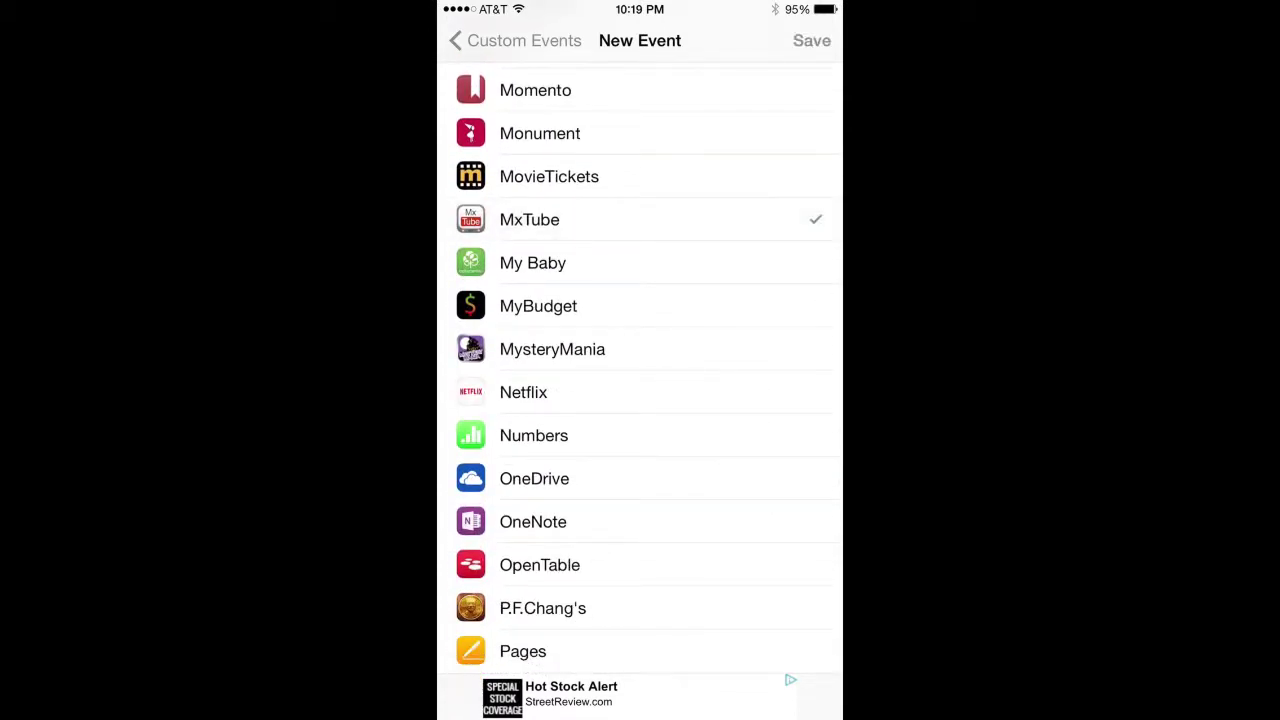
click(811, 40)
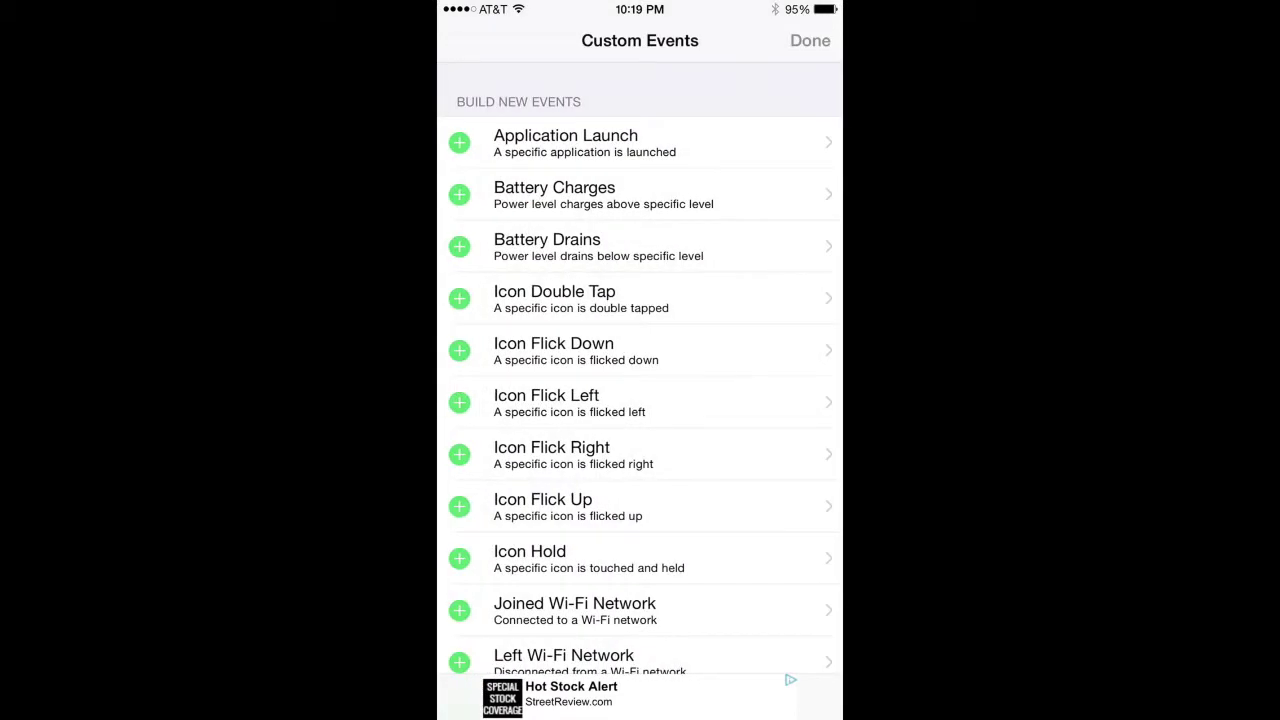
- Return to the At Home Screen events and open the MxTube Icon Double Tap event's actions
click(810, 40)
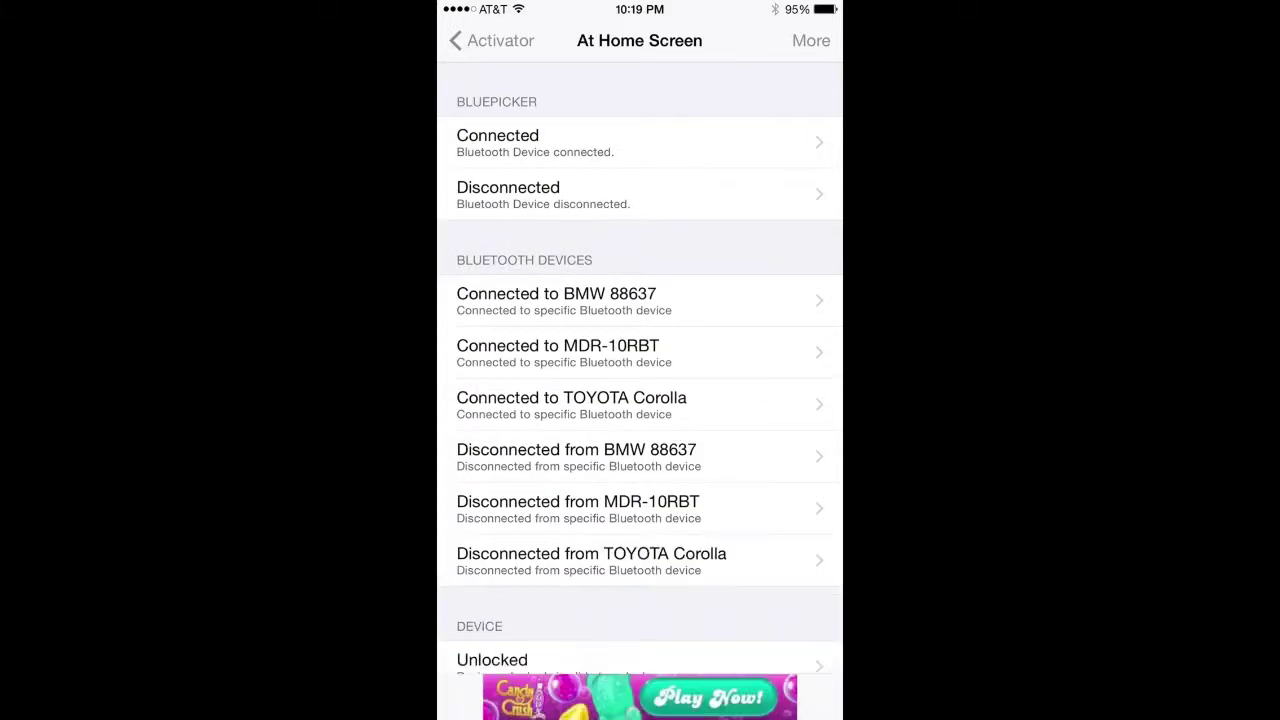
scroll(640, 400, down, 20)
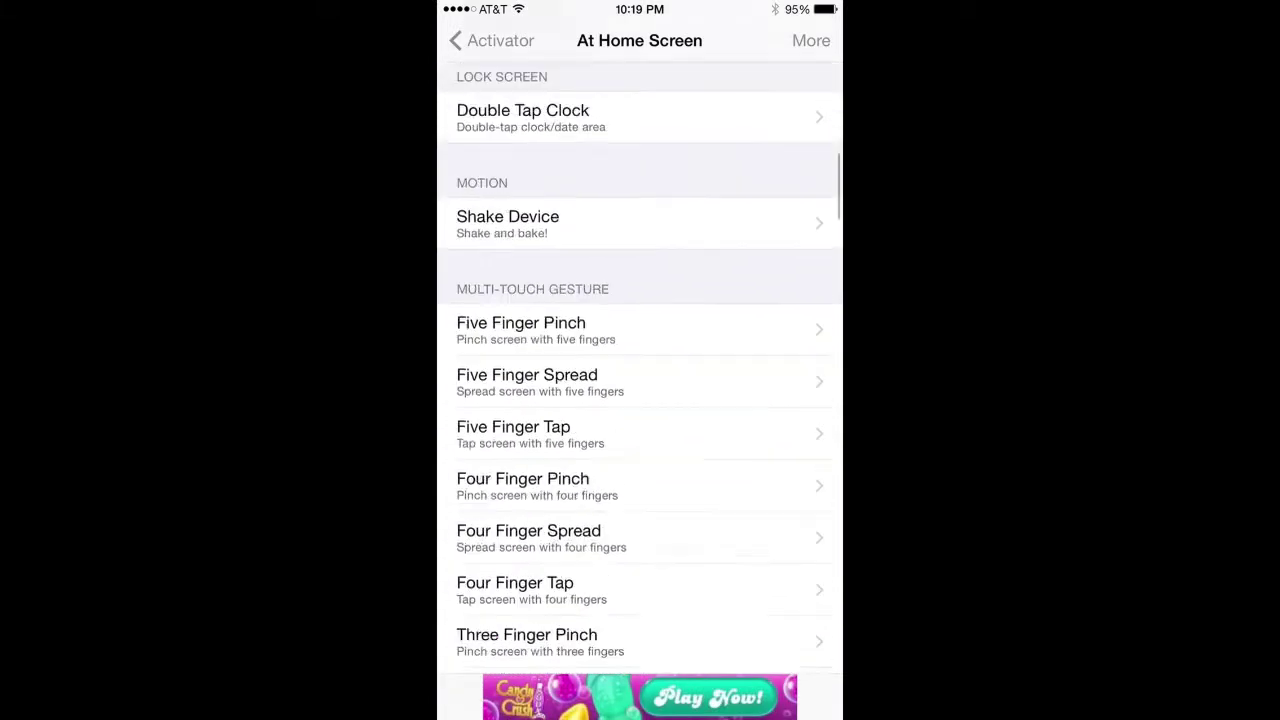
scroll(640, 400, down, 15)
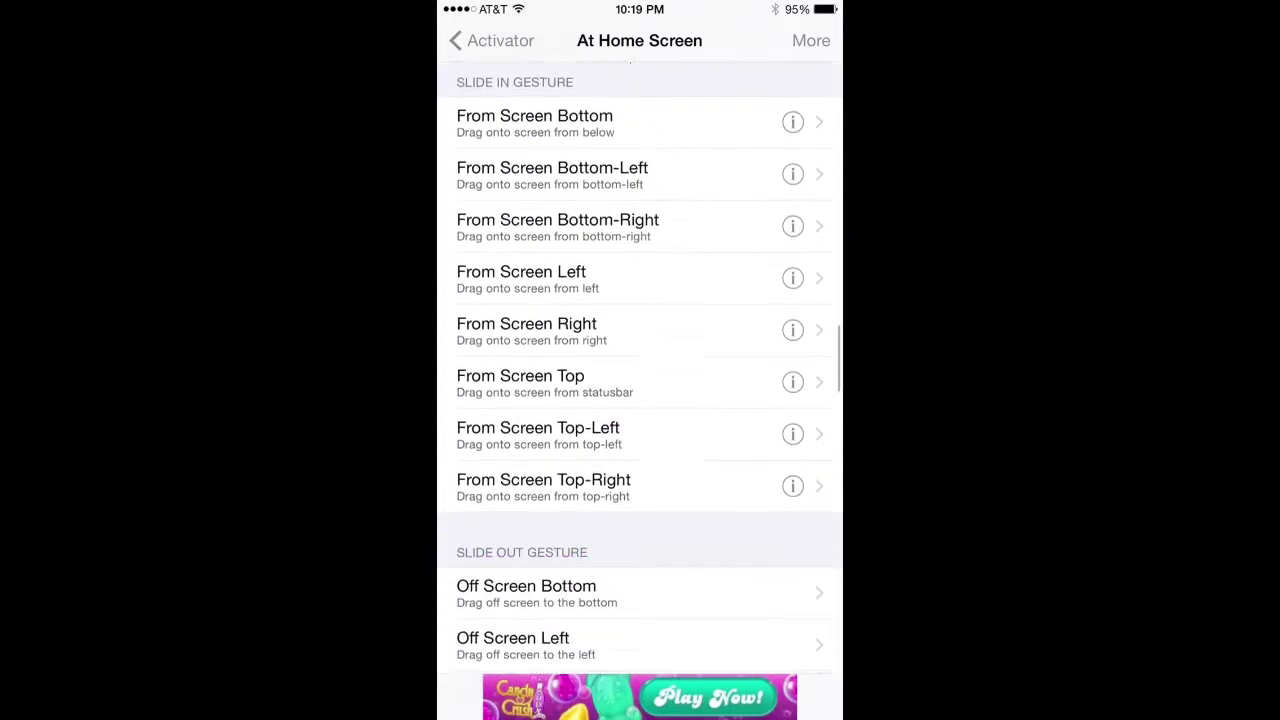
scroll(640, 400, down, 5)
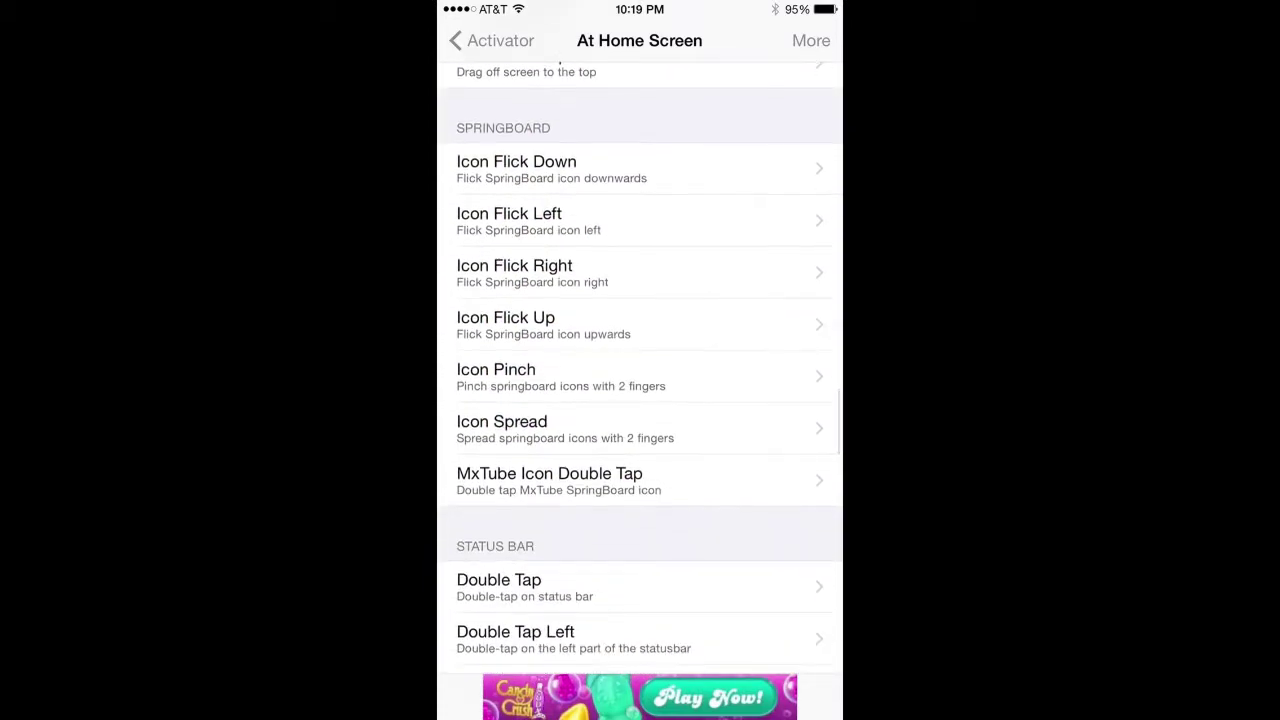
click(549, 481)
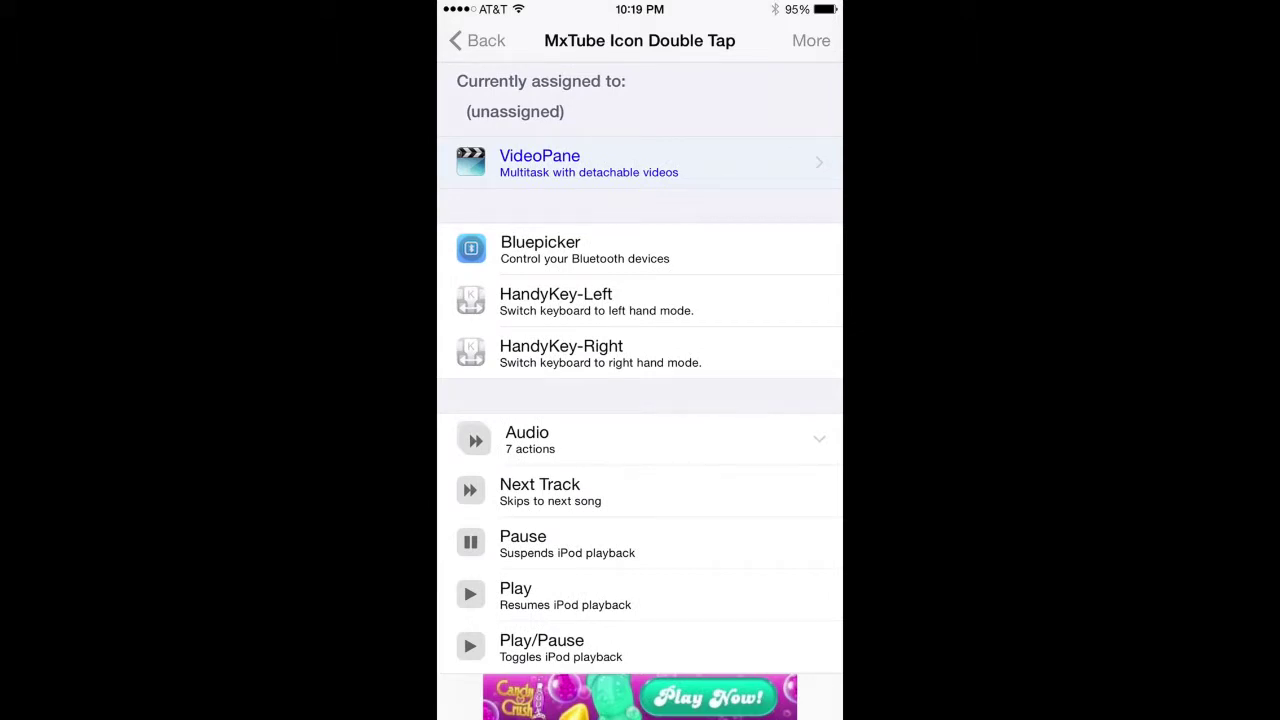
- Assign Airplane Mode to the MxTube Icon Double Tap event
scroll(640, 400, down, 8)
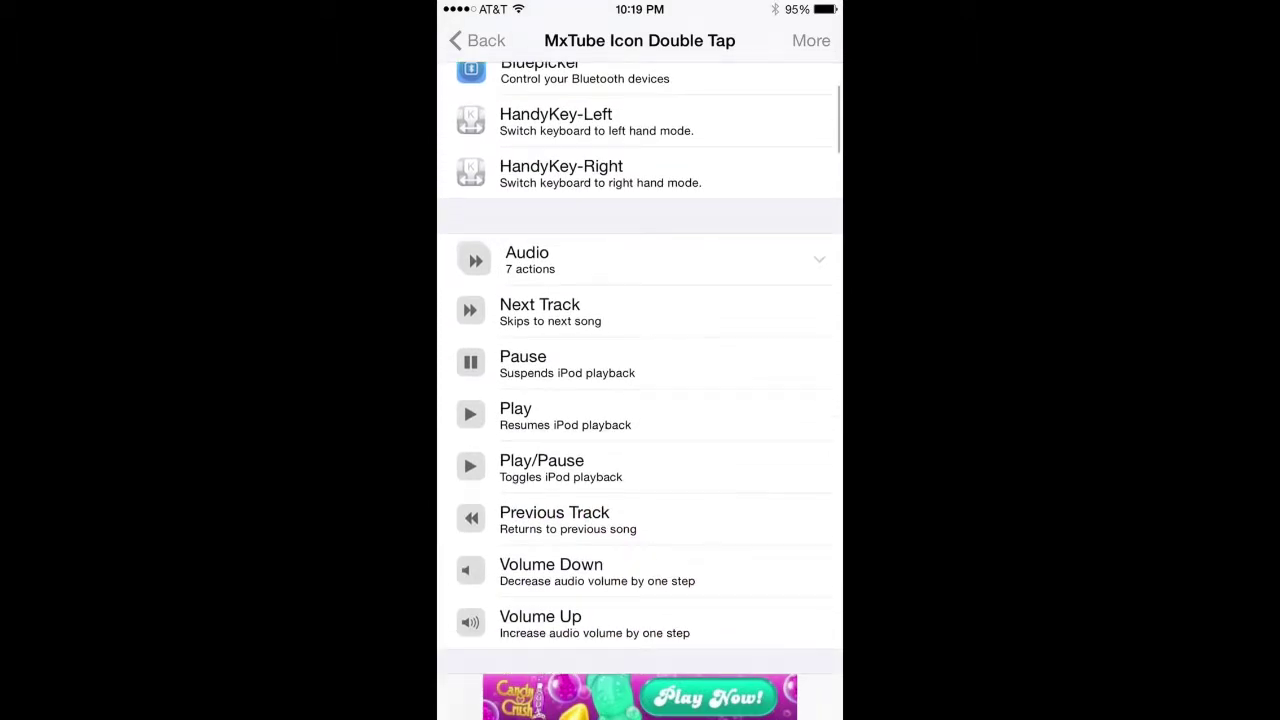
scroll(640, 400, down, 15)
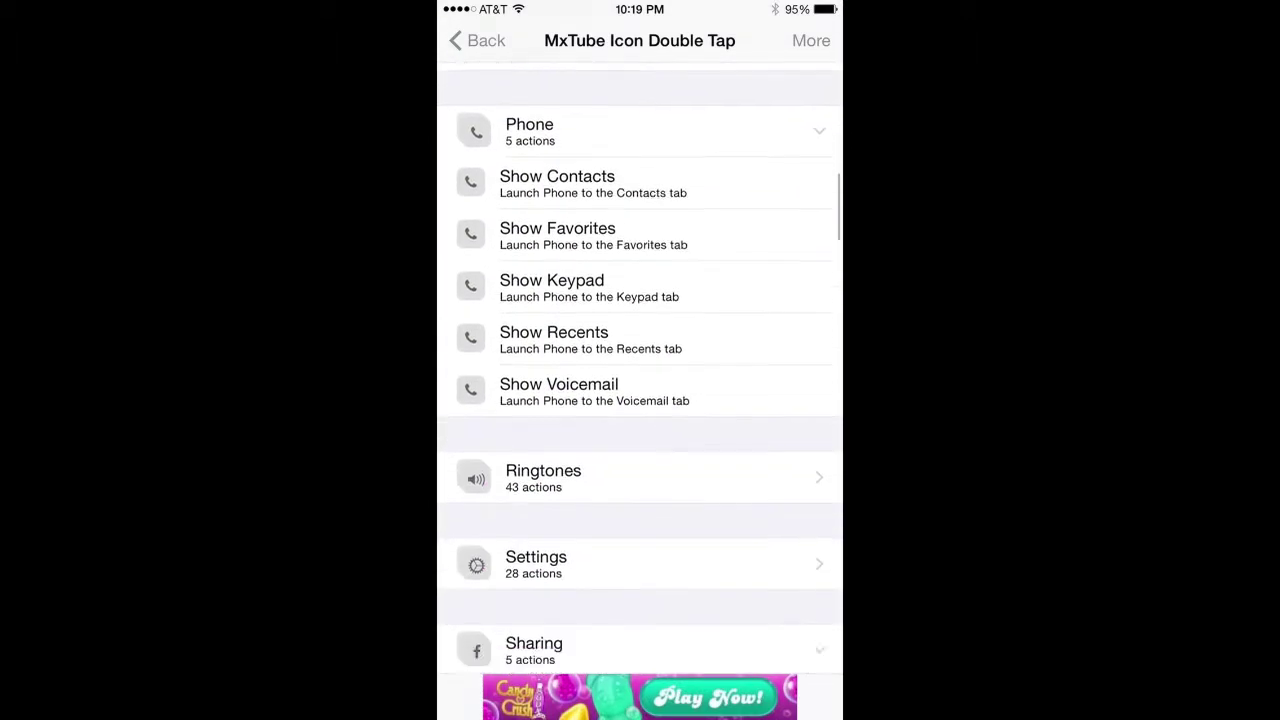
scroll(640, 400, down, 8)
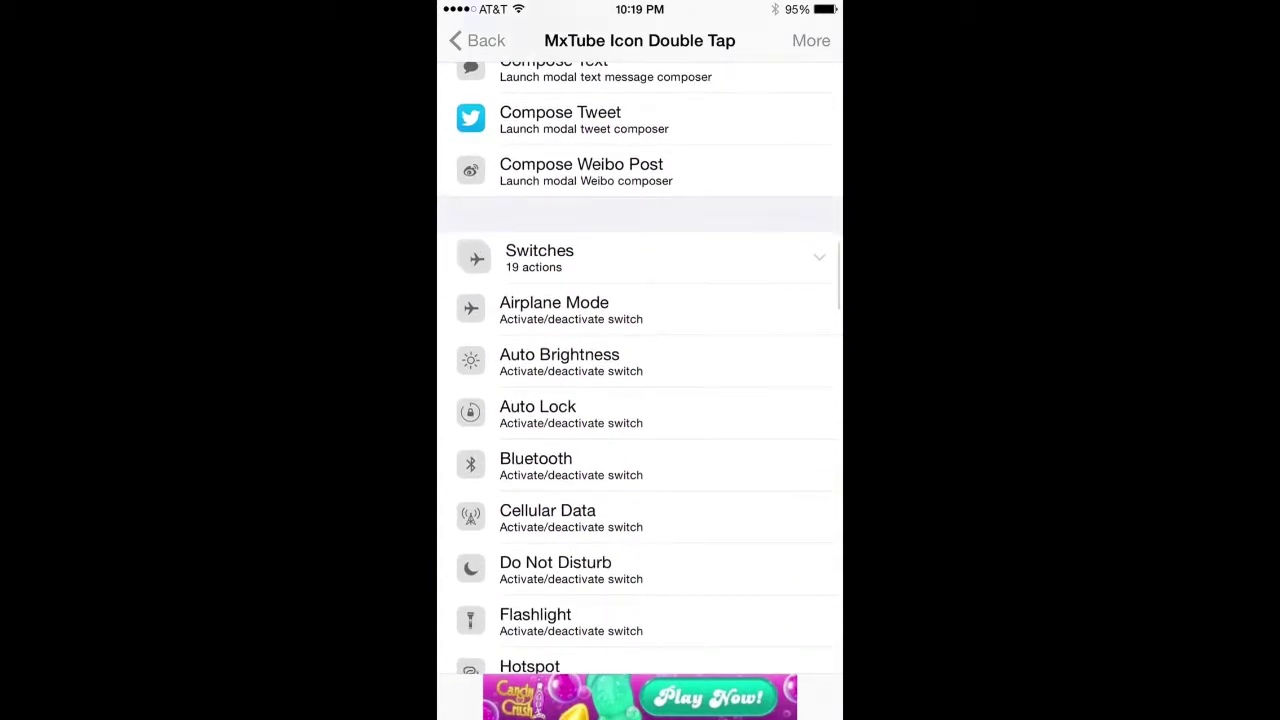
click(554, 309)
- Also assign opening MxTube from the user applications, keeping both assignments
scroll(640, 400, down, 10)
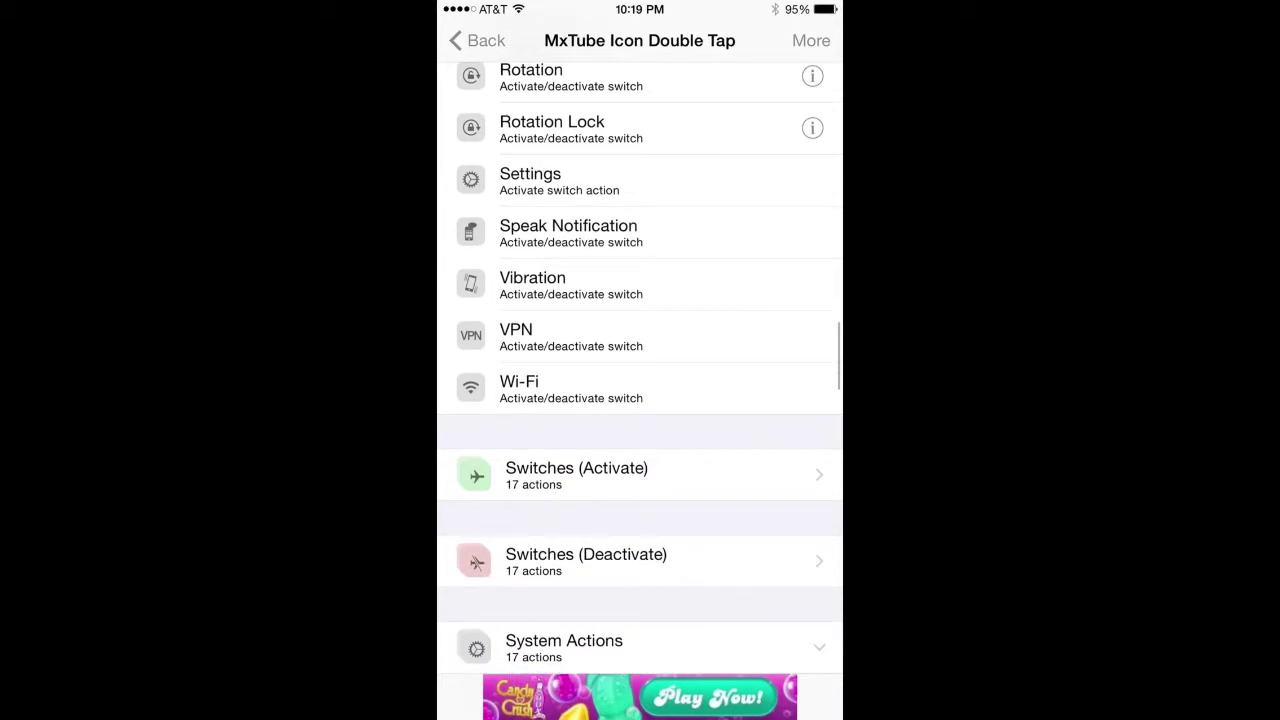
scroll(640, 370, down, 10)
scroll(640, 370, down, 10)
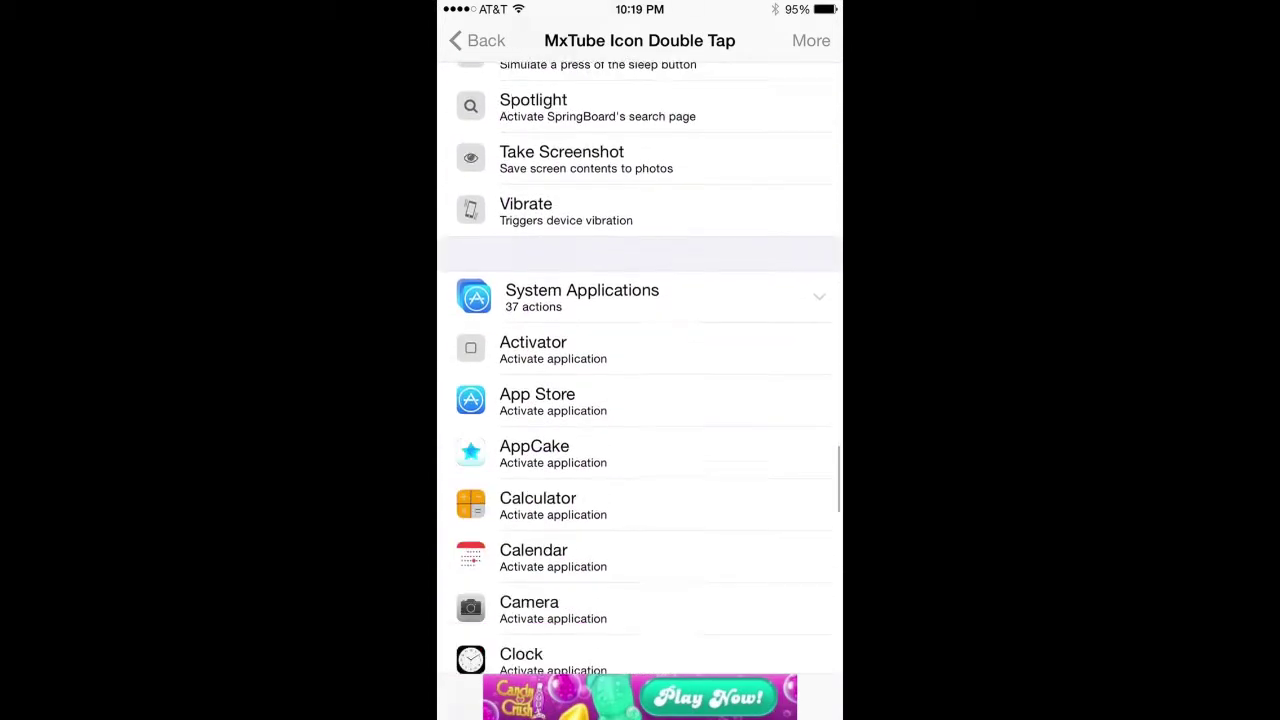
scroll(640, 370, down, 8)
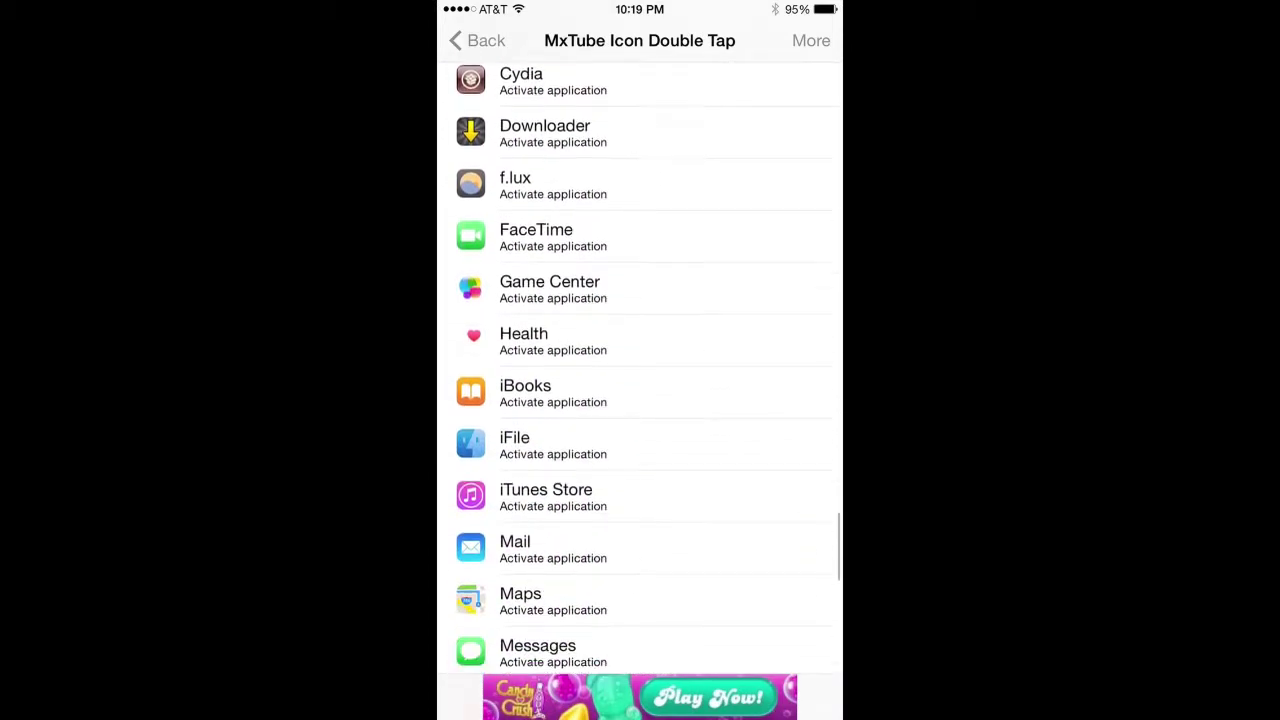
scroll(640, 370, down, 5)
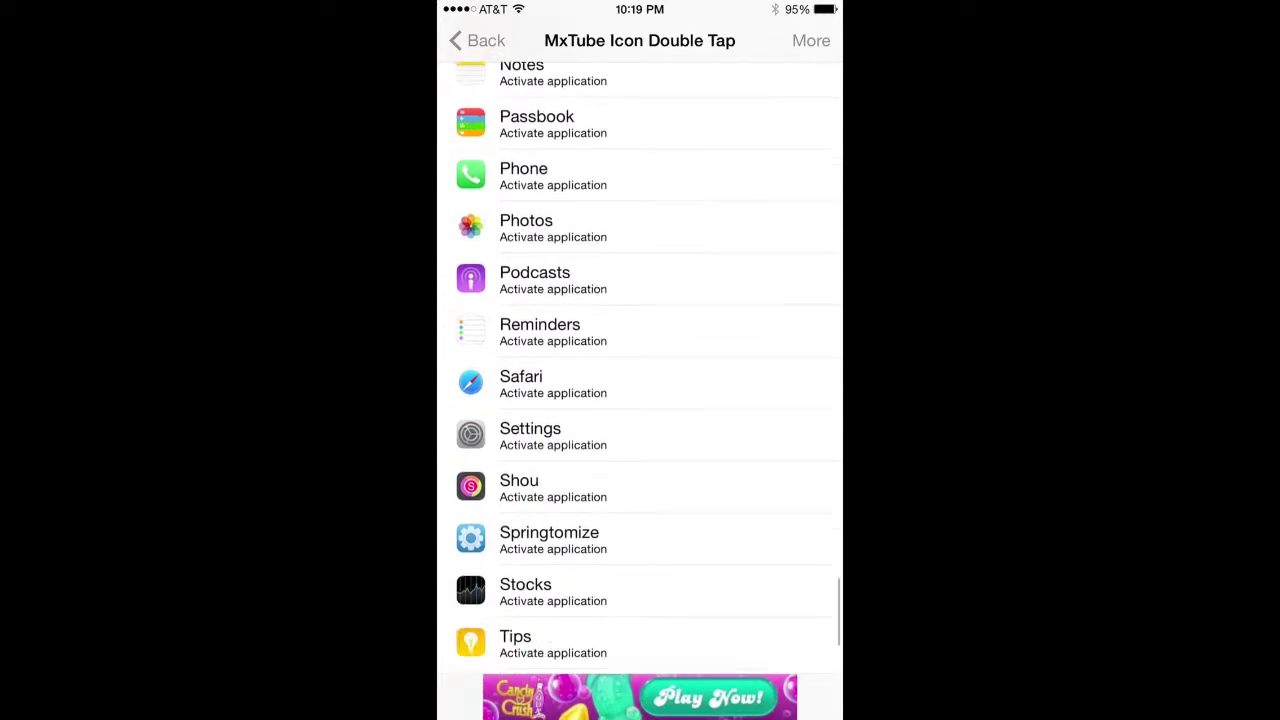
click(571, 610)
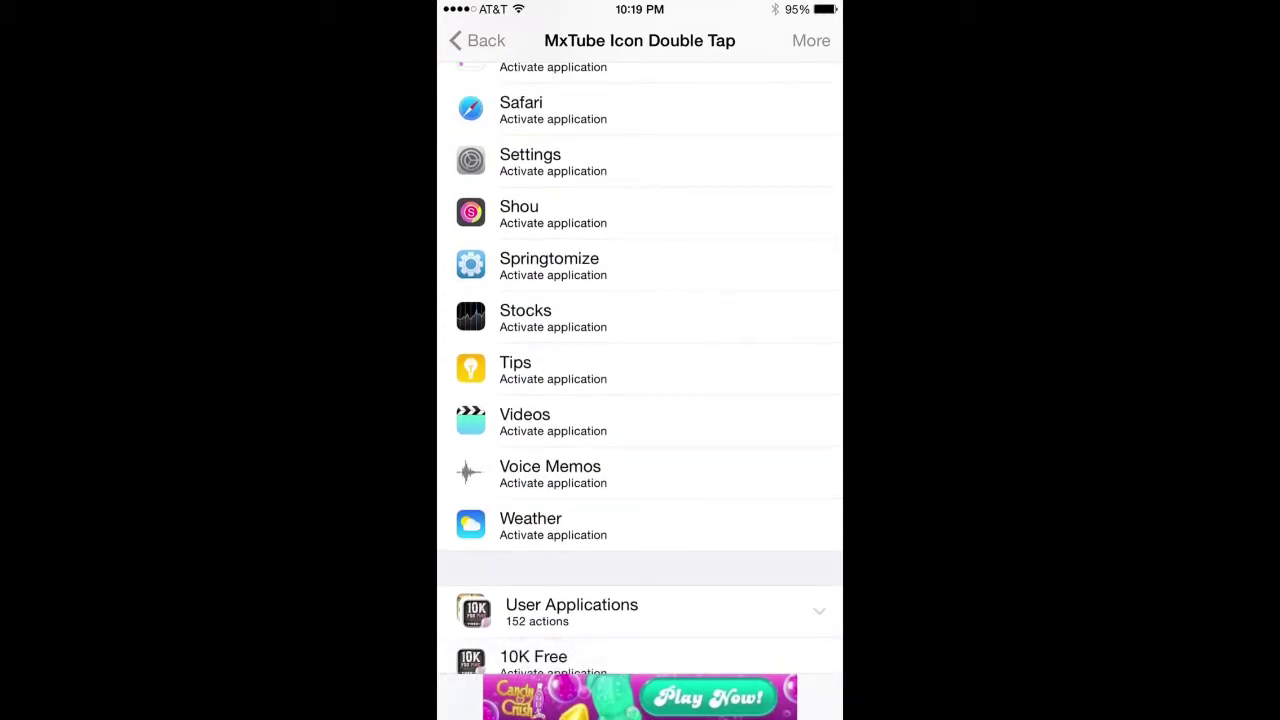
scroll(640, 370, down, 12)
scroll(640, 370, down, 20)
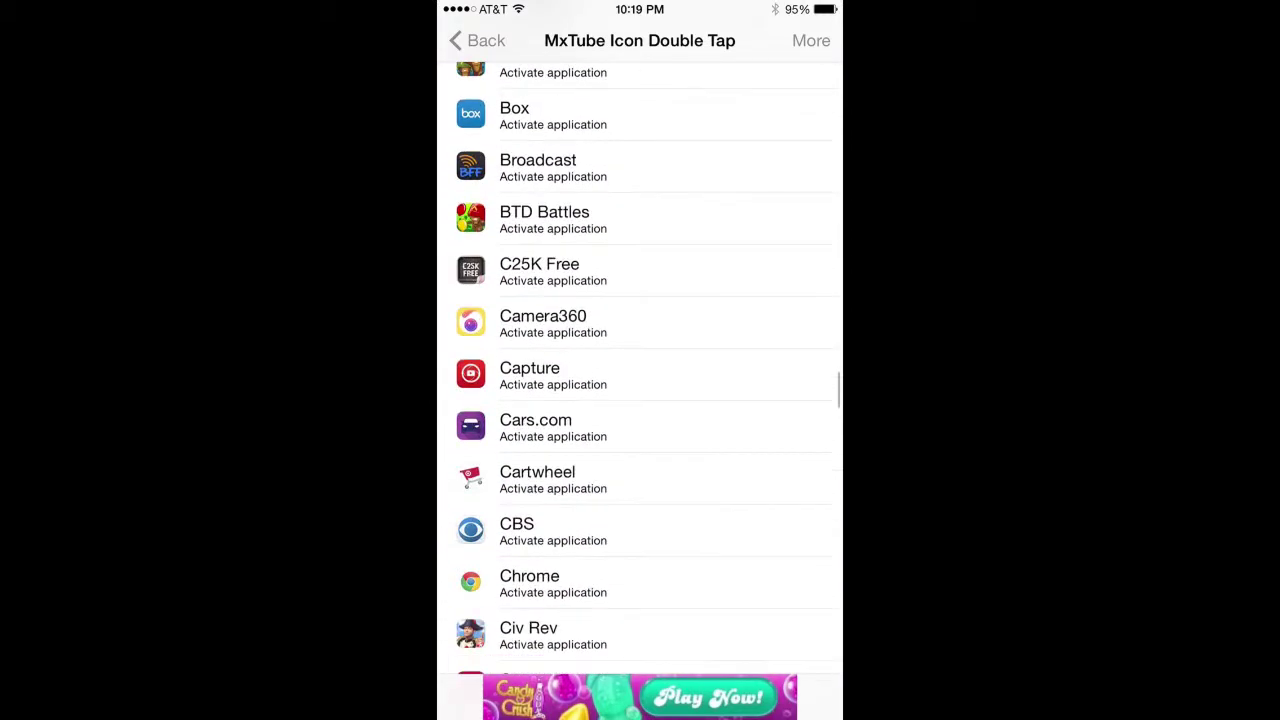
scroll(640, 370, down, 2)
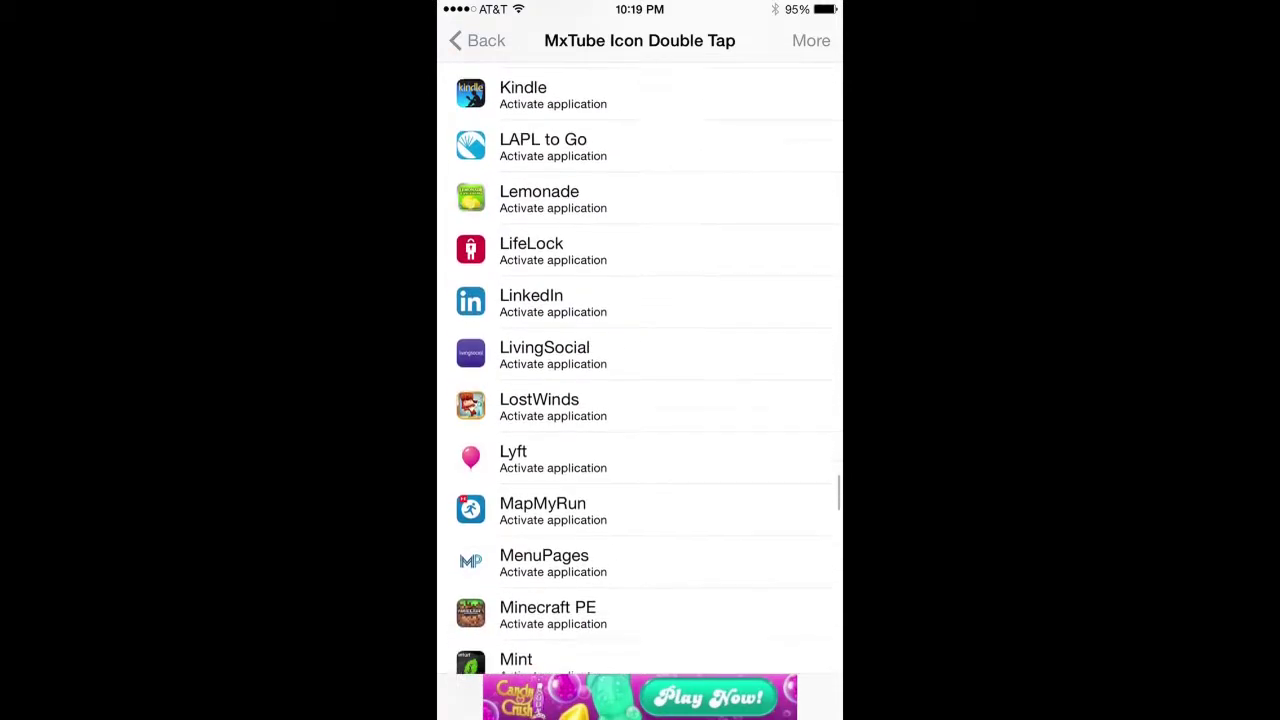
scroll(640, 370, down, 4)
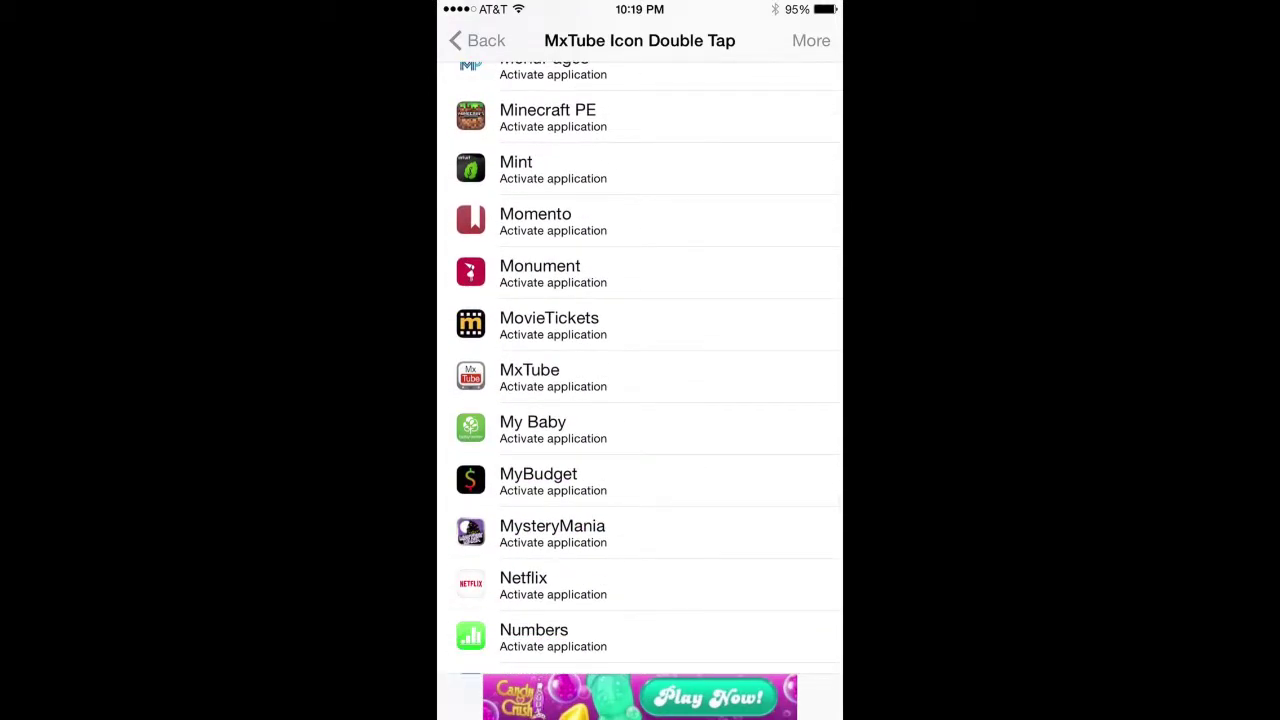
click(640, 376)
click(640, 406)
- Go back to the main Activator screen and start a new Application Launch event under In Application
click(478, 40)
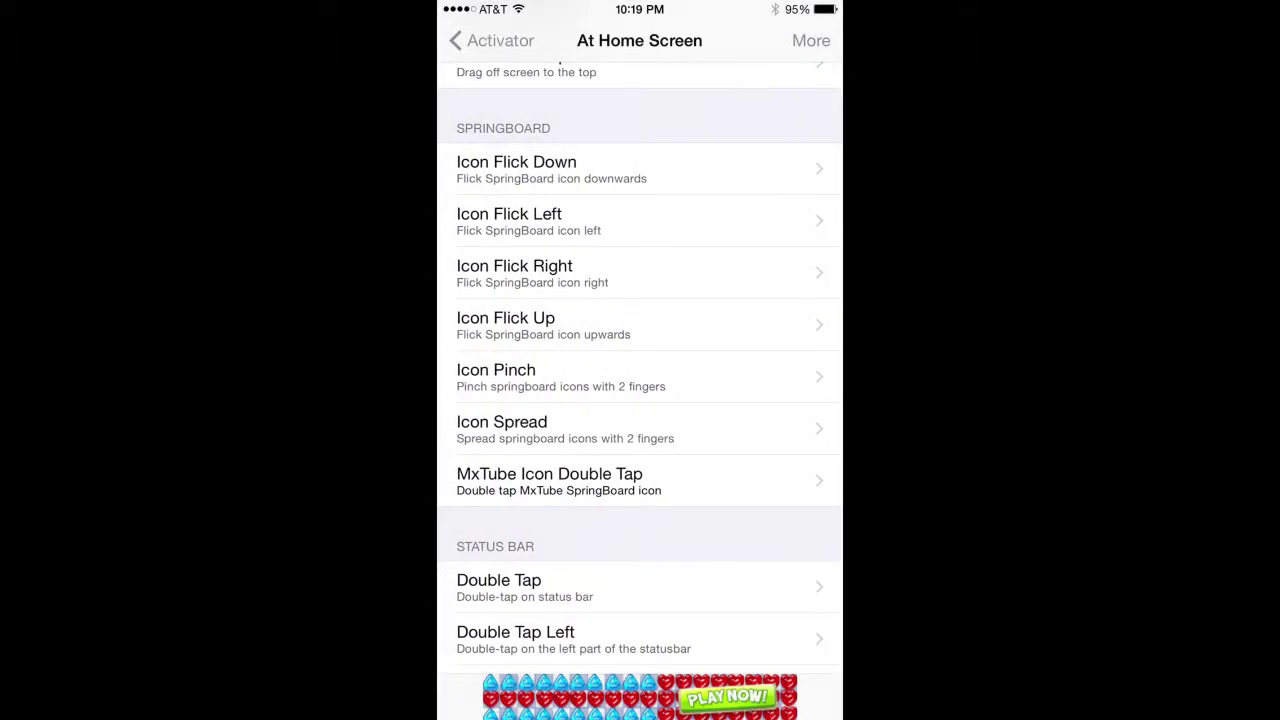
click(478, 40)
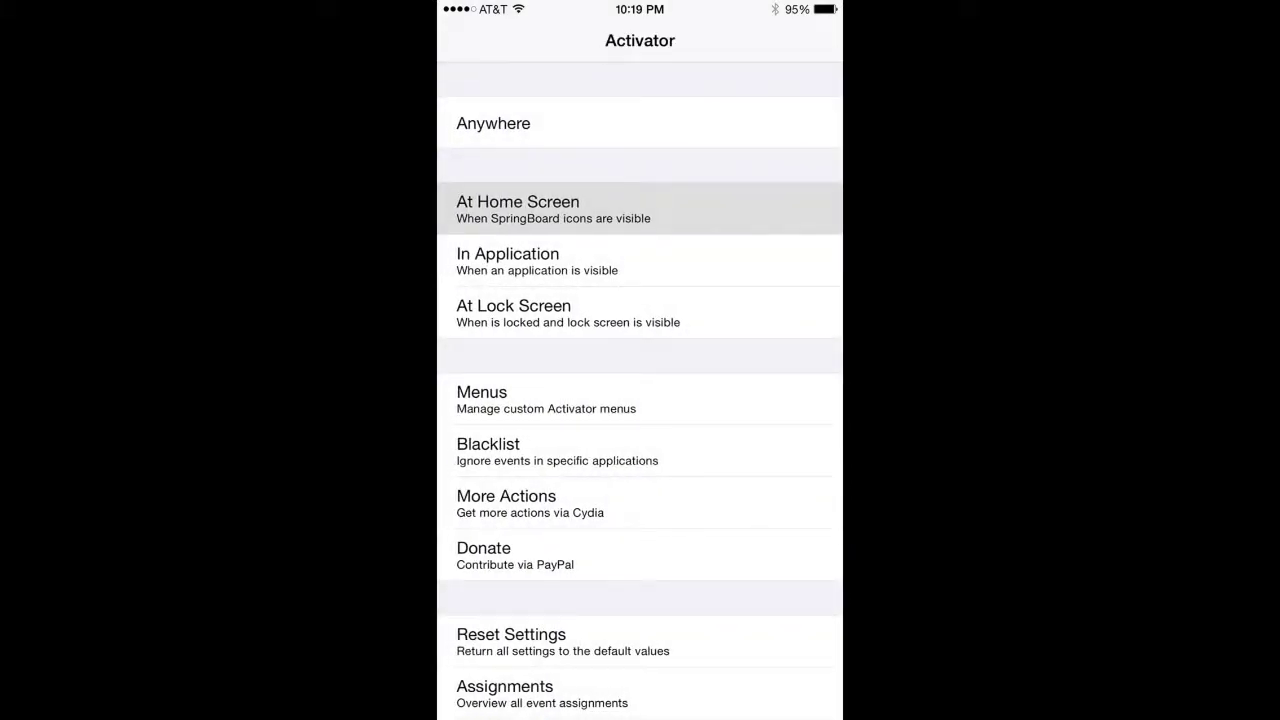
click(537, 260)
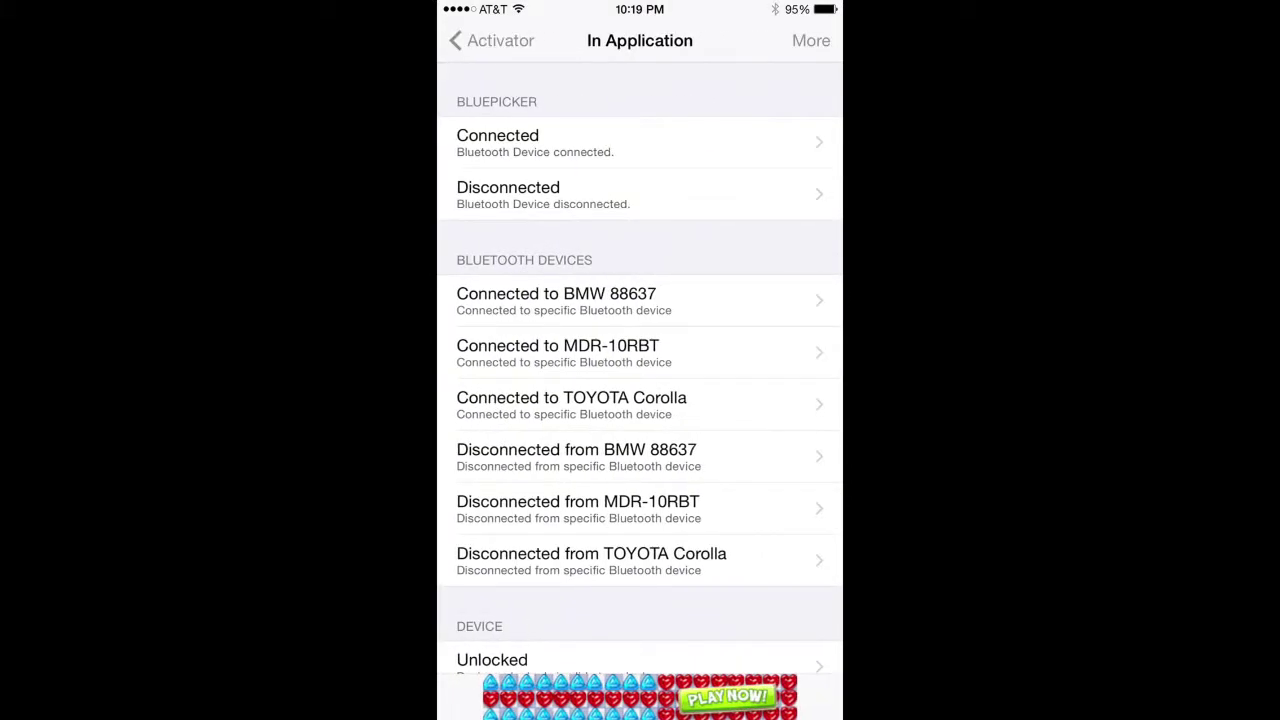
click(811, 40)
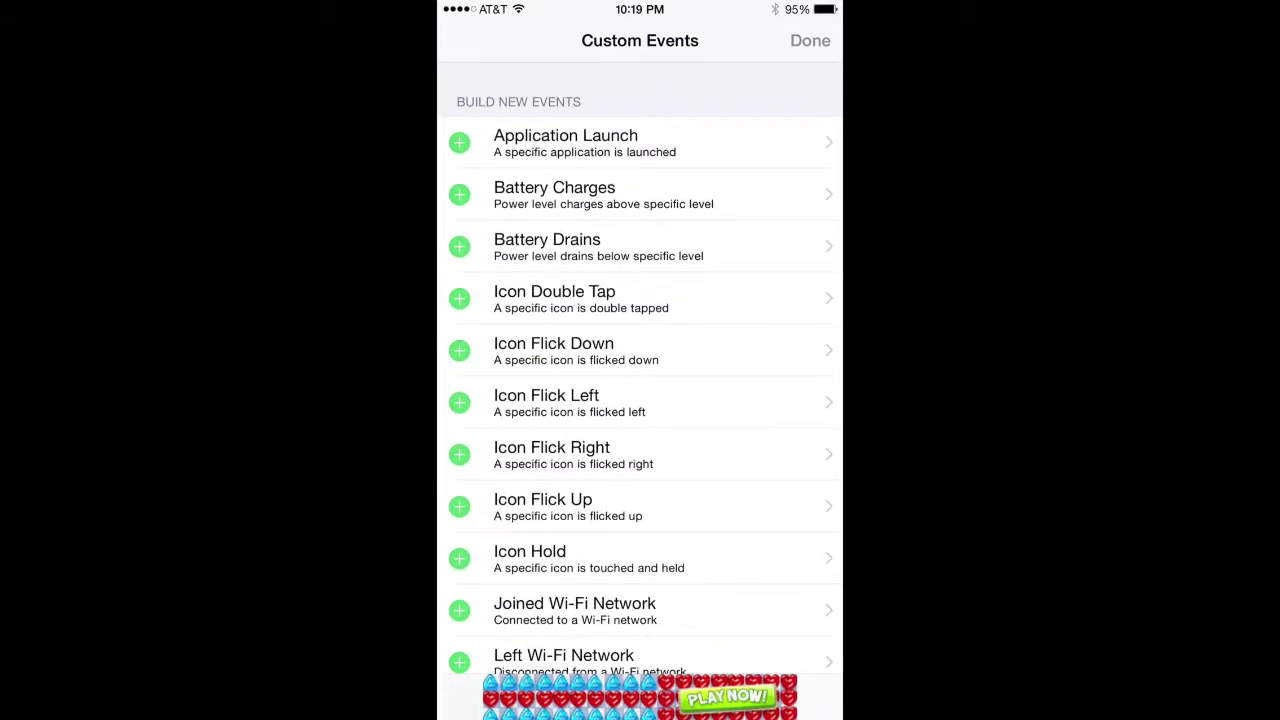
click(565, 142)
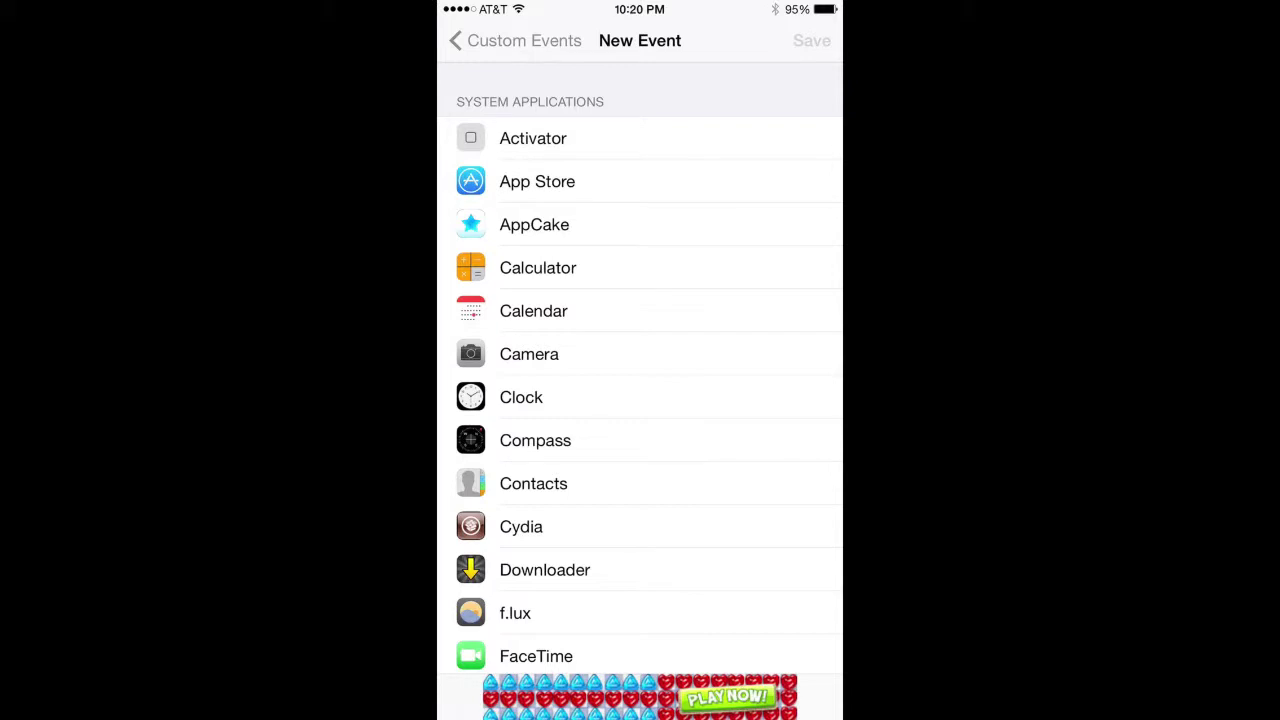
- Choose MxTube as the launching app, save the event and close the custom events list
scroll(640, 370, down, 10)
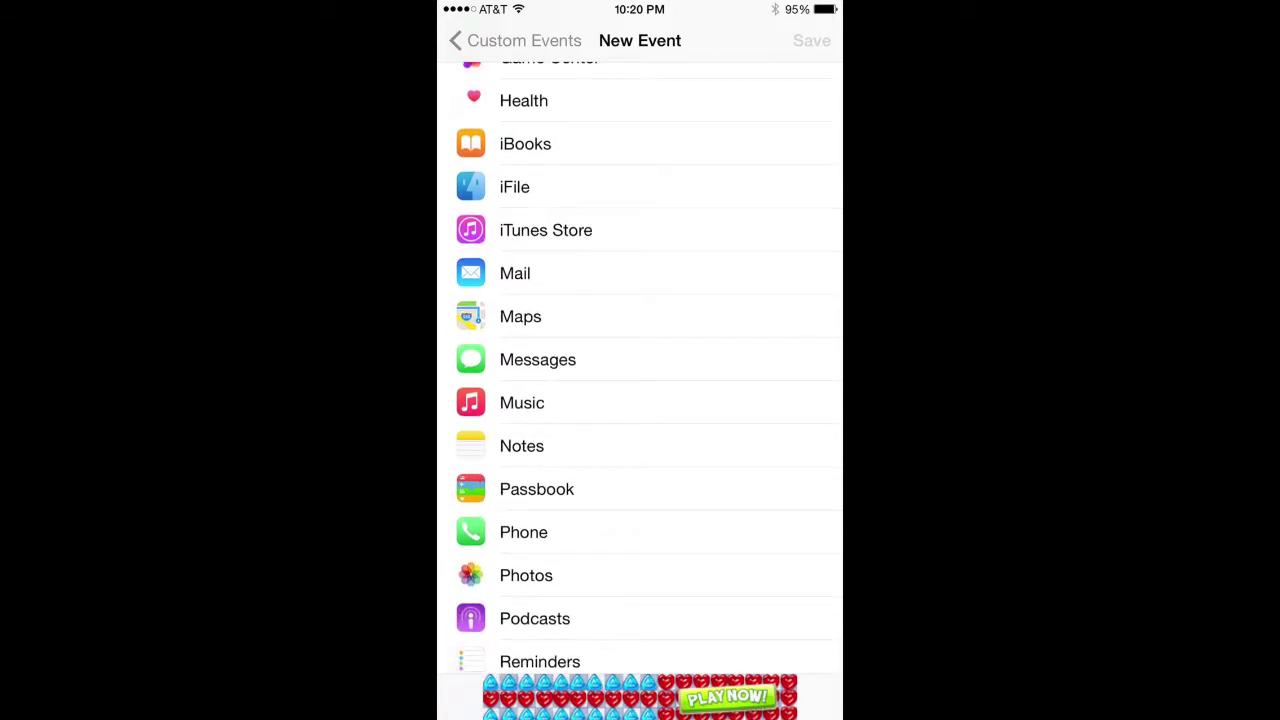
scroll(640, 370, down, 15)
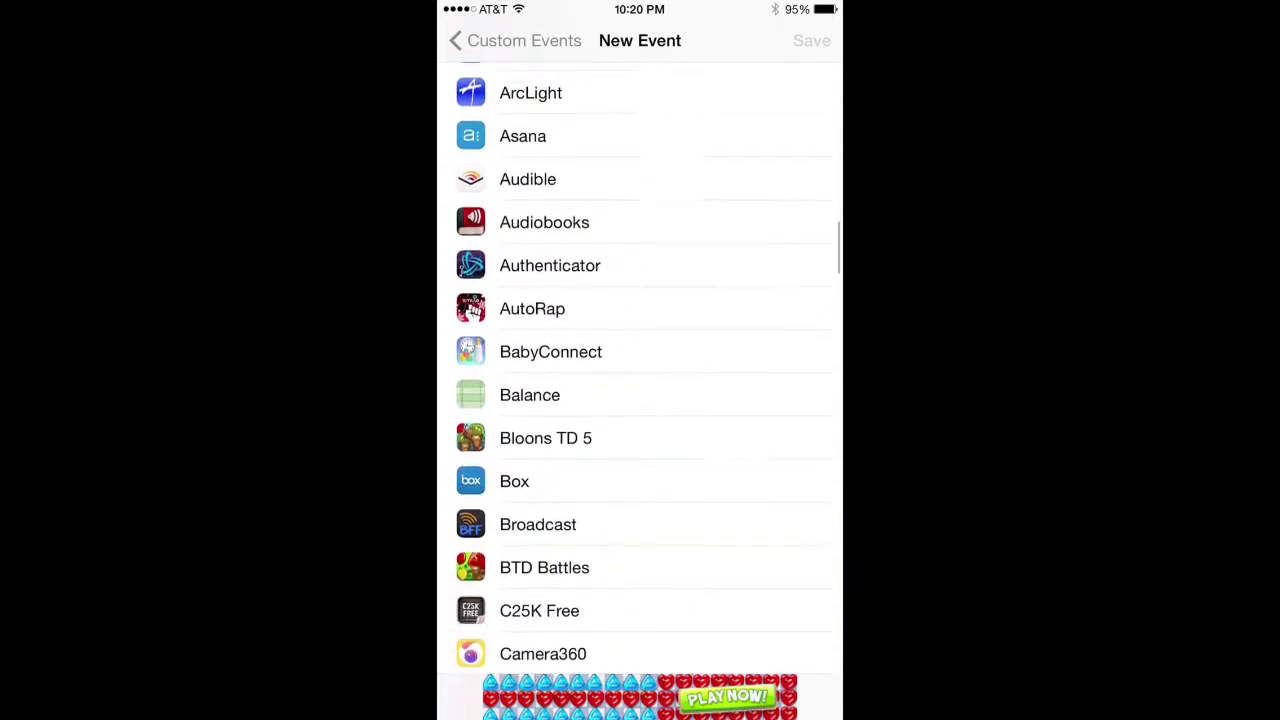
scroll(644, 368, down, 10)
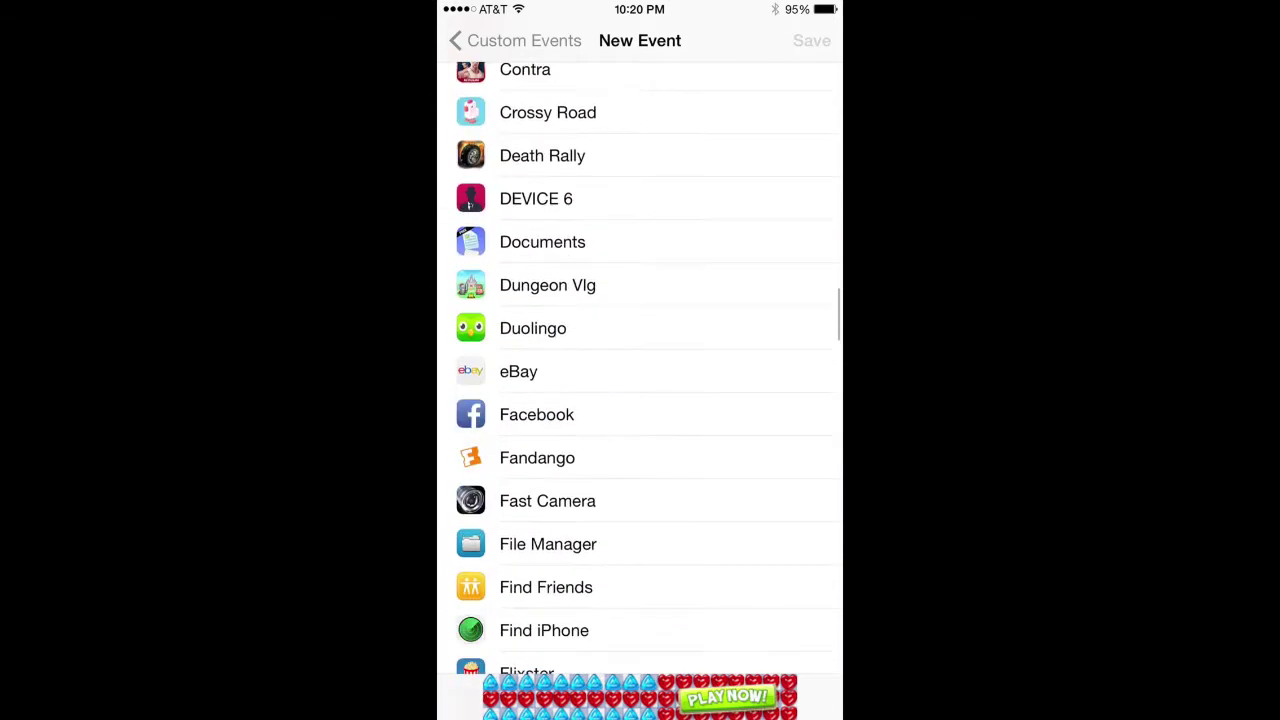
scroll(640, 368, down, 10)
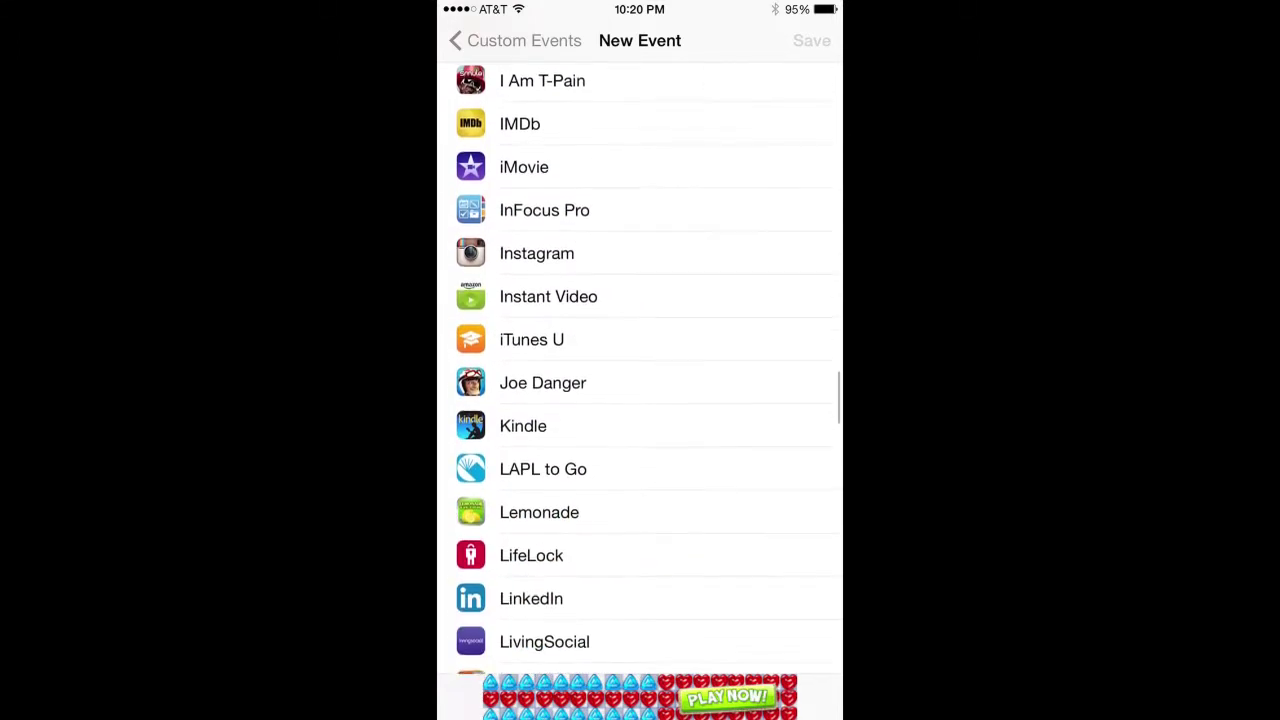
scroll(640, 368, down, 1)
scroll(644, 368, down, 10)
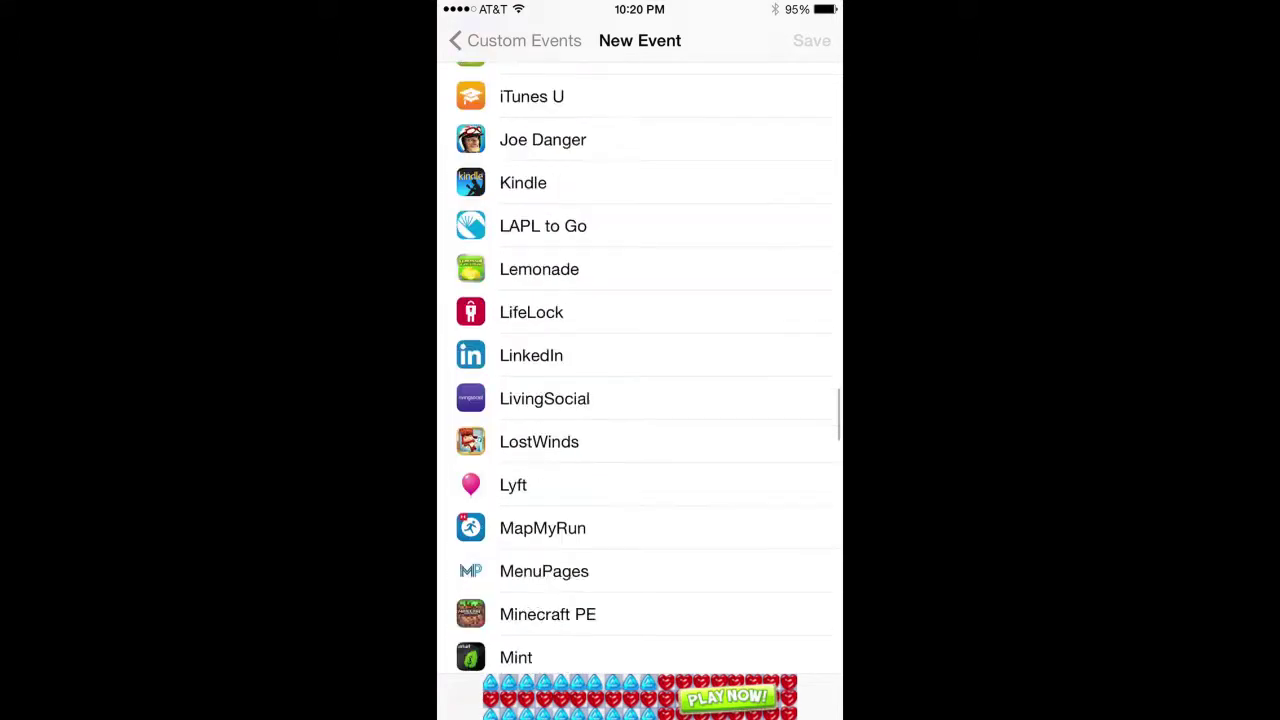
click(529, 357)
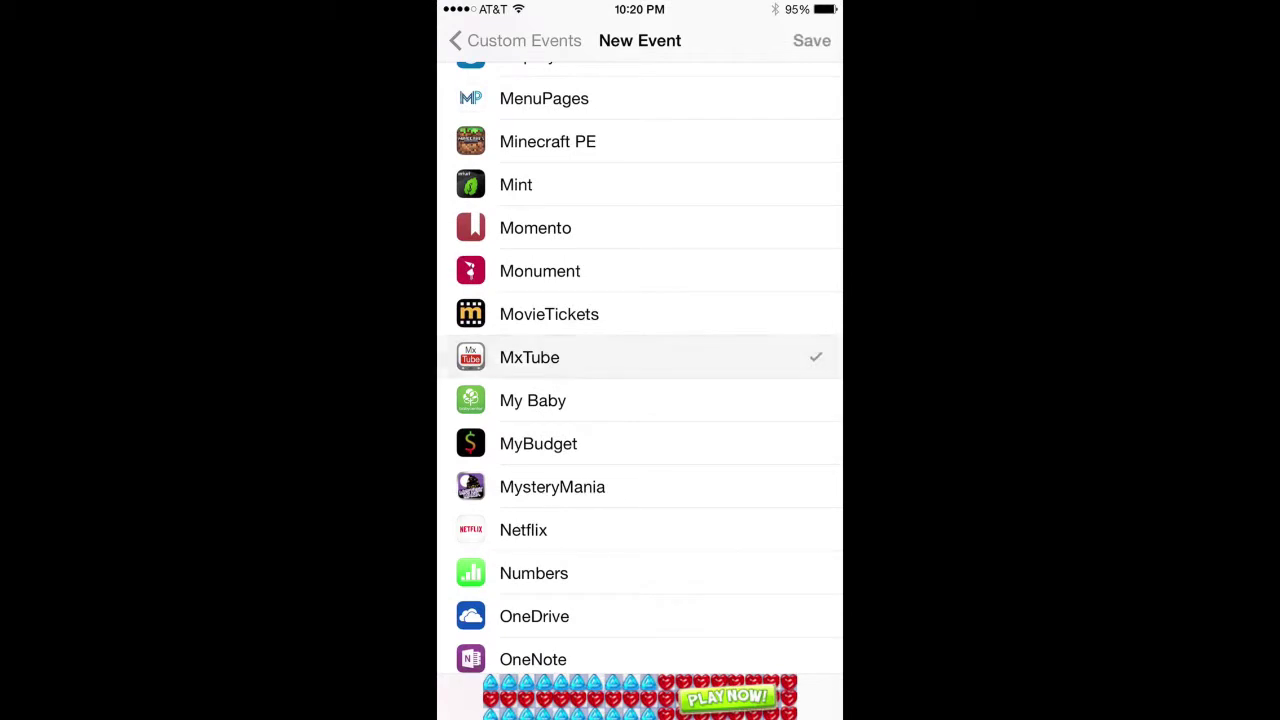
click(811, 40)
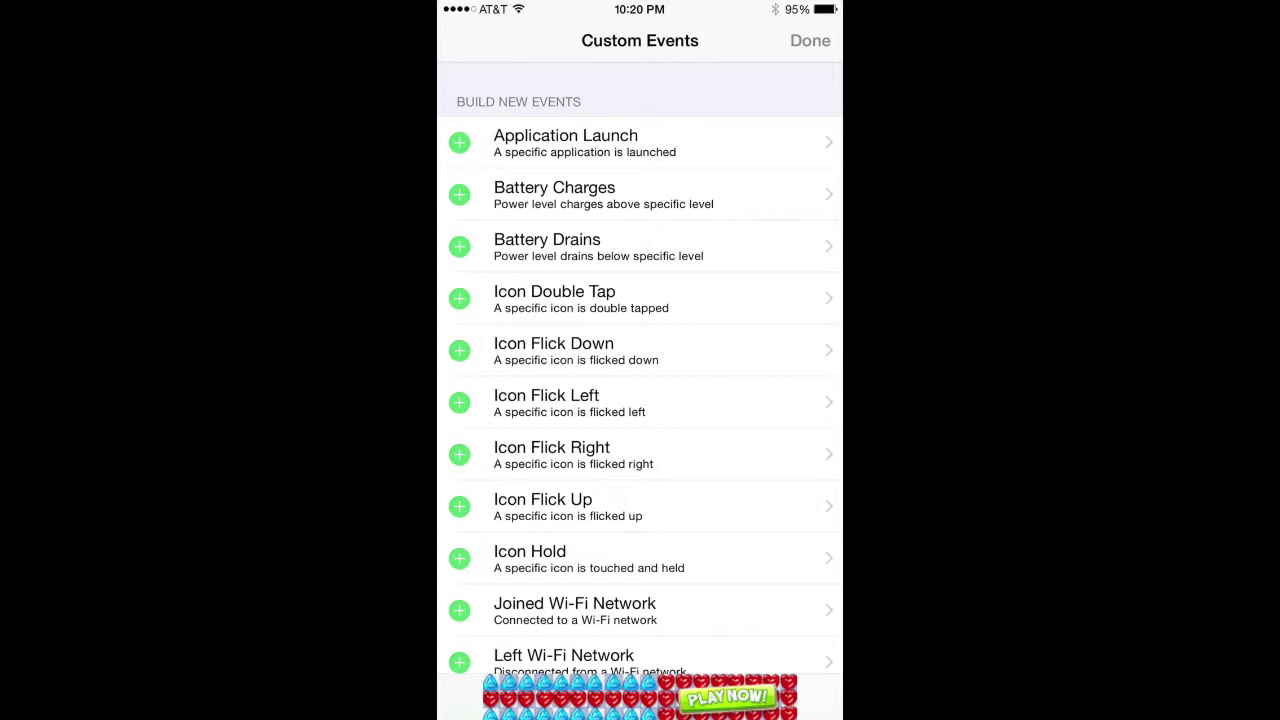
click(810, 40)
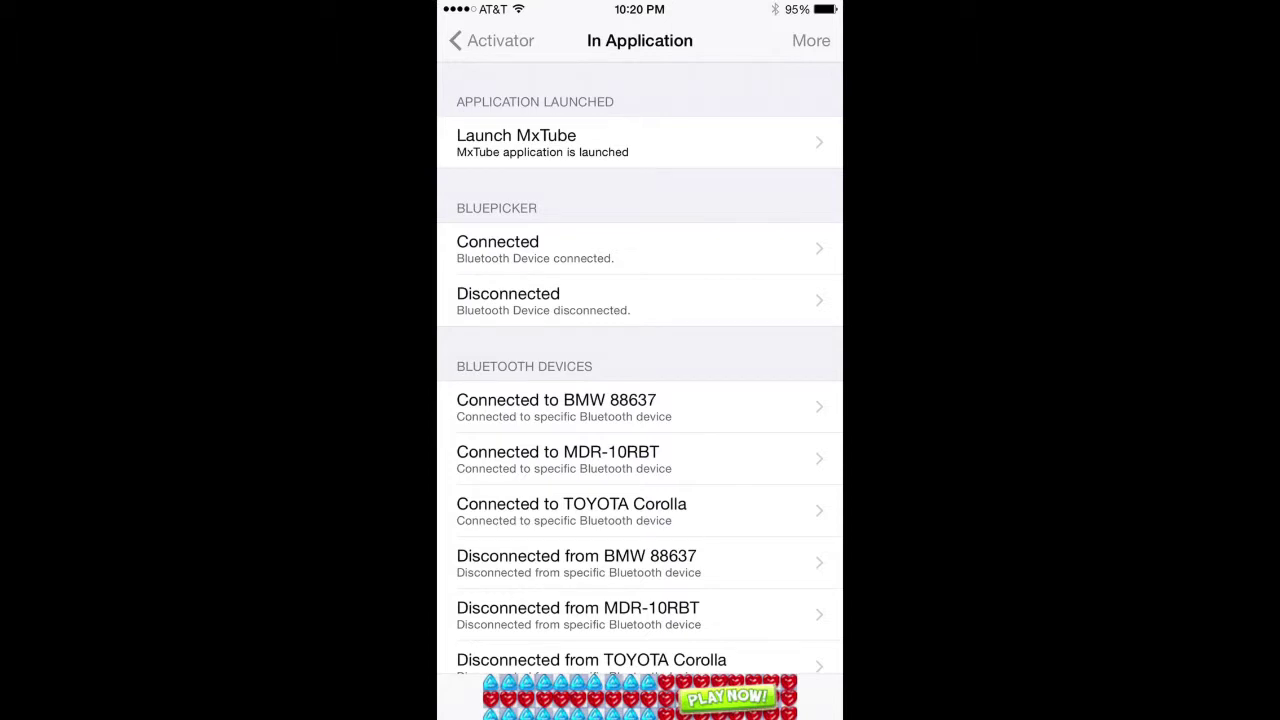
- Assign Airplane Mode from the Switches list to the Launch MxTube event, then leave Activator
click(540, 142)
scroll(640, 370, down, 3)
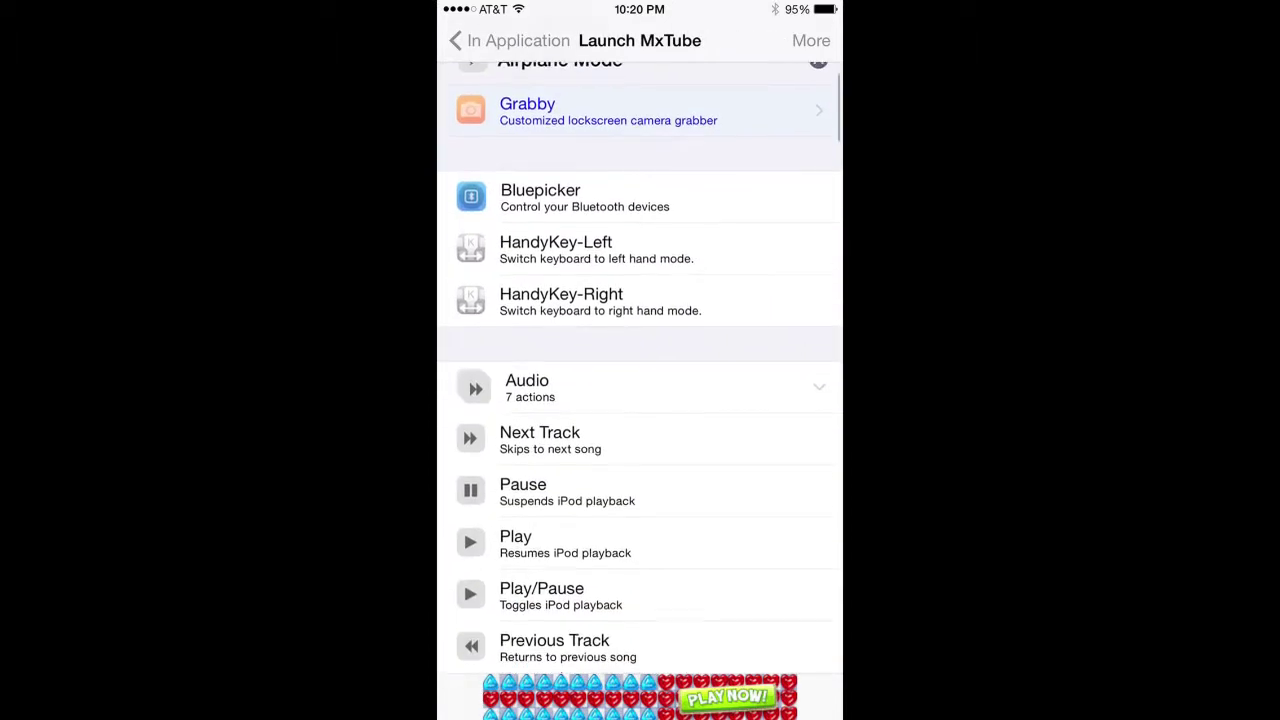
scroll(640, 370, down, 10)
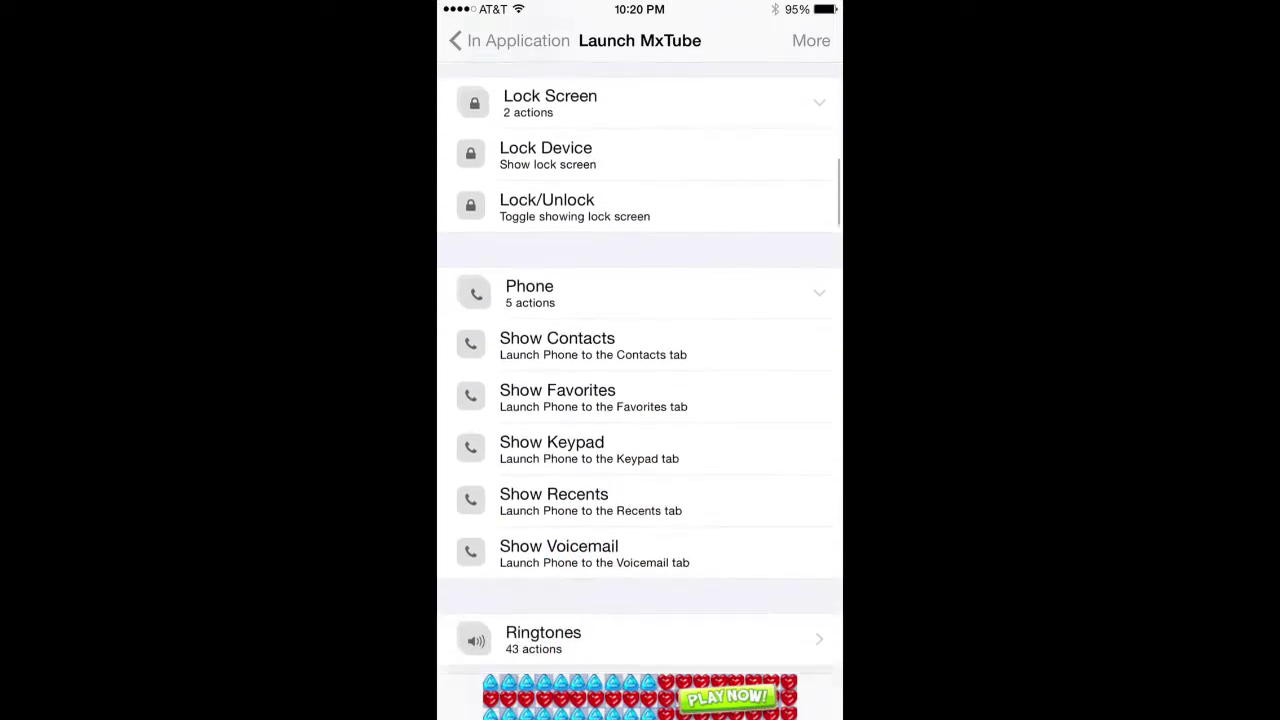
scroll(640, 370, down, 5)
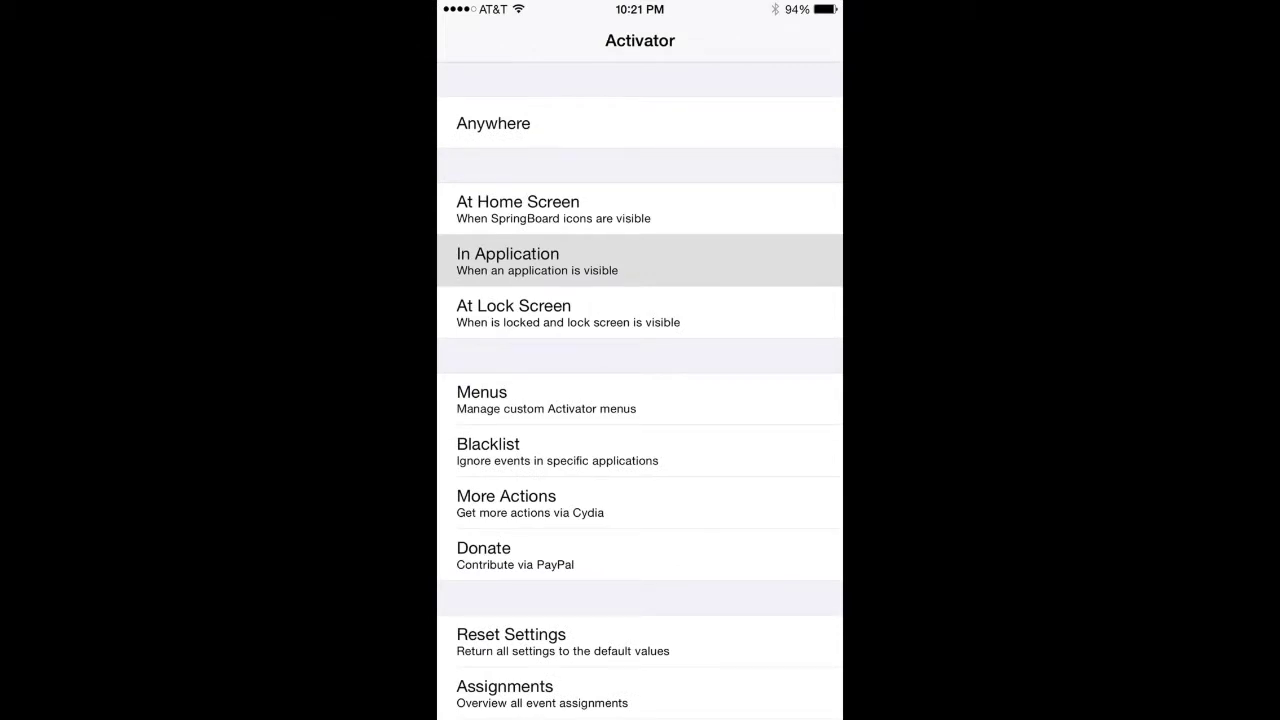
key(super)
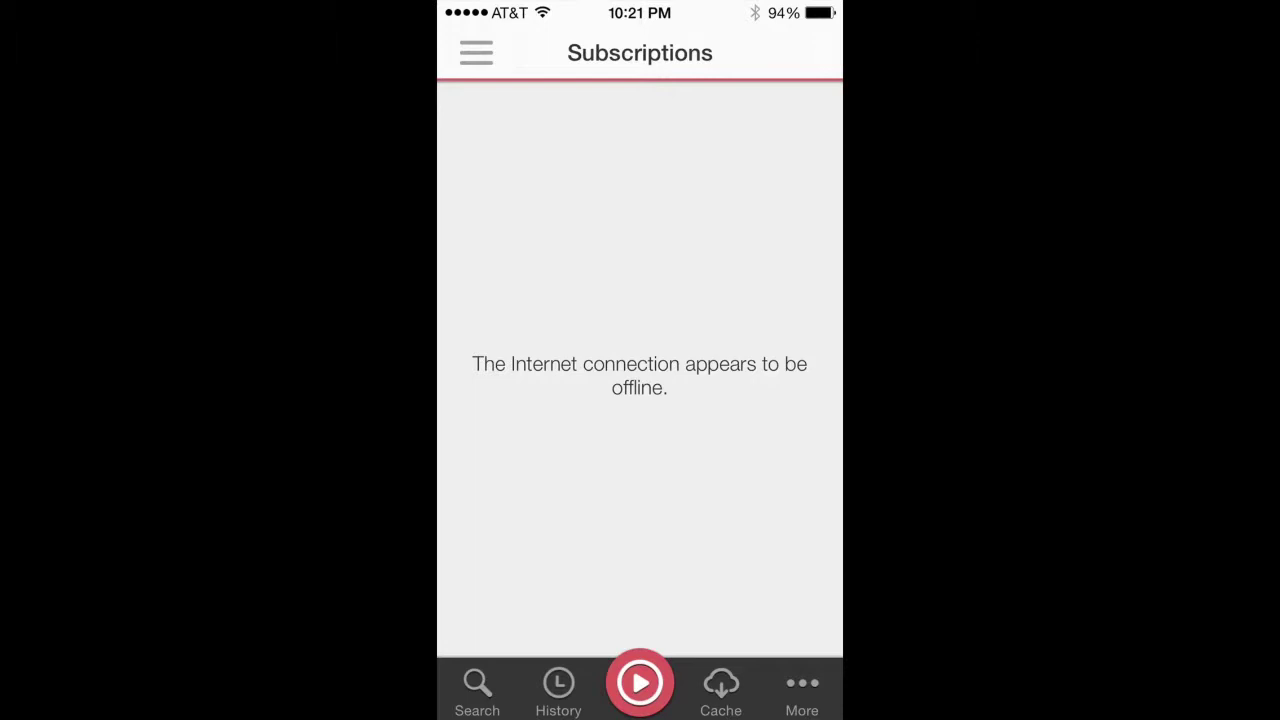
- Refresh MxTube's Subscriptions feed, which shows the offline message, then relaunch MxTube
drag(640, 300, 640, 520)
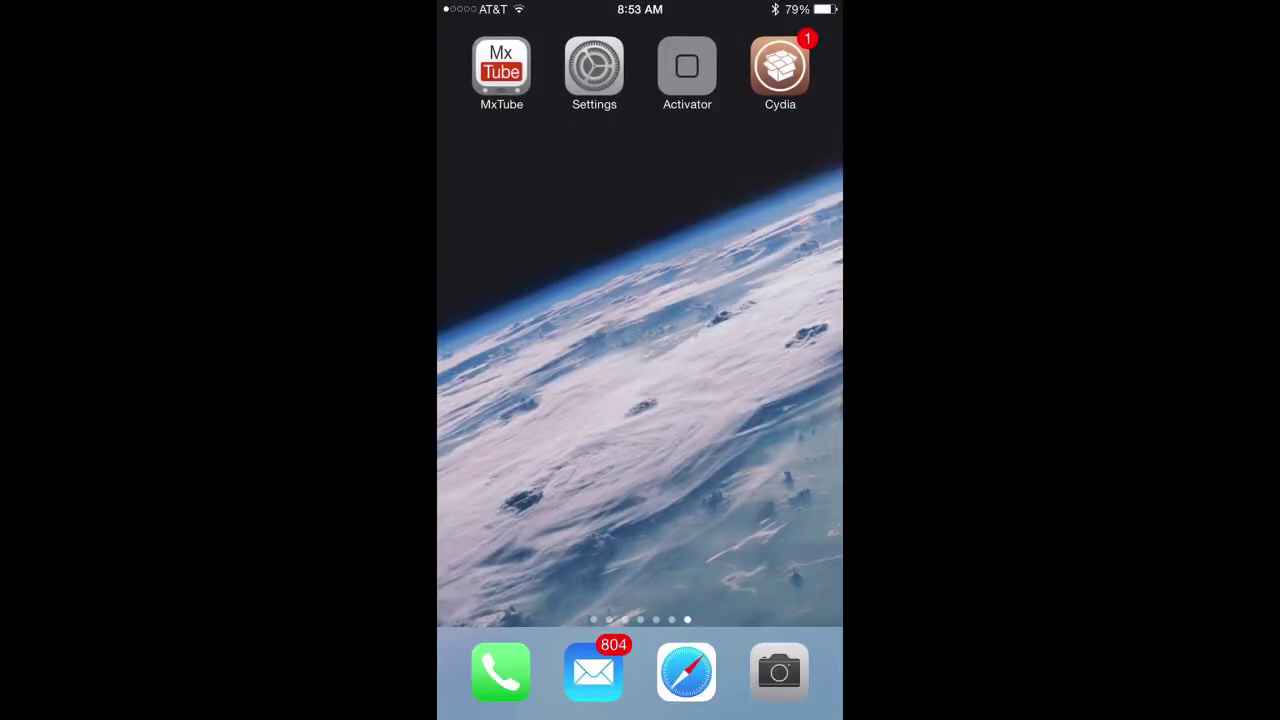
click(501, 66)
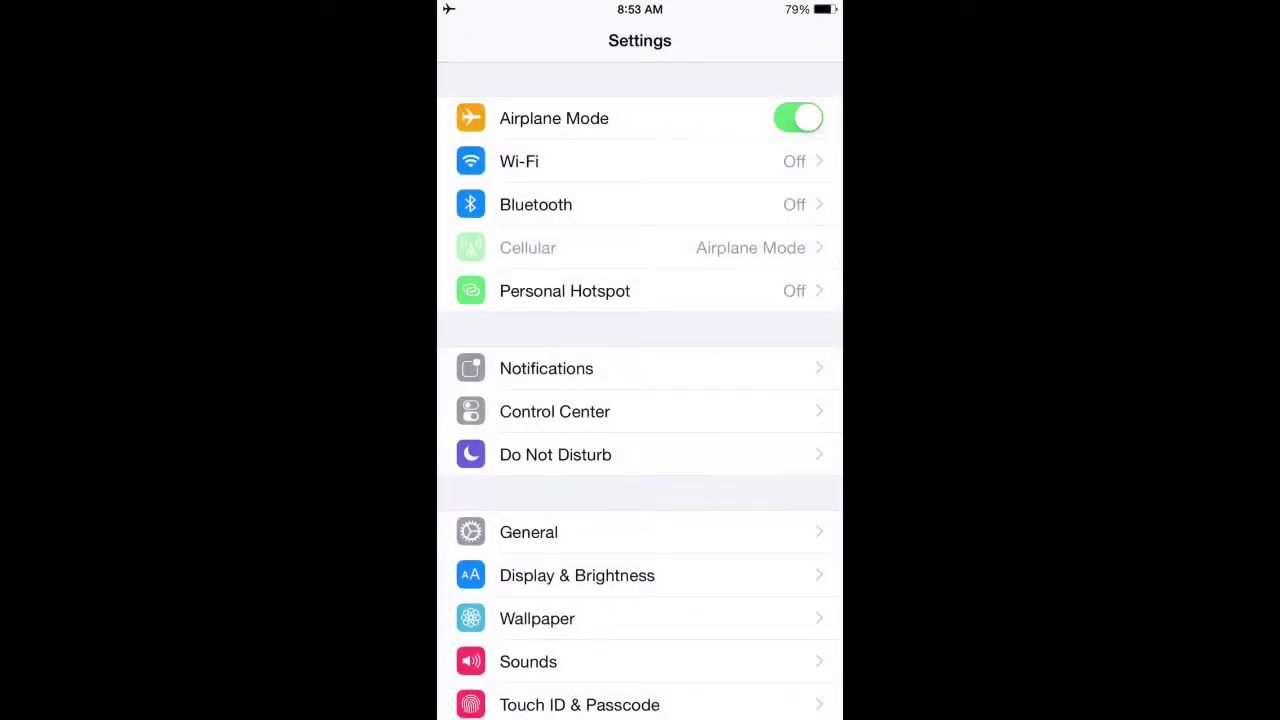
- Turn Bluetooth on, connect the MDR-10RBT device, and reopen MxTube
click(536, 204)
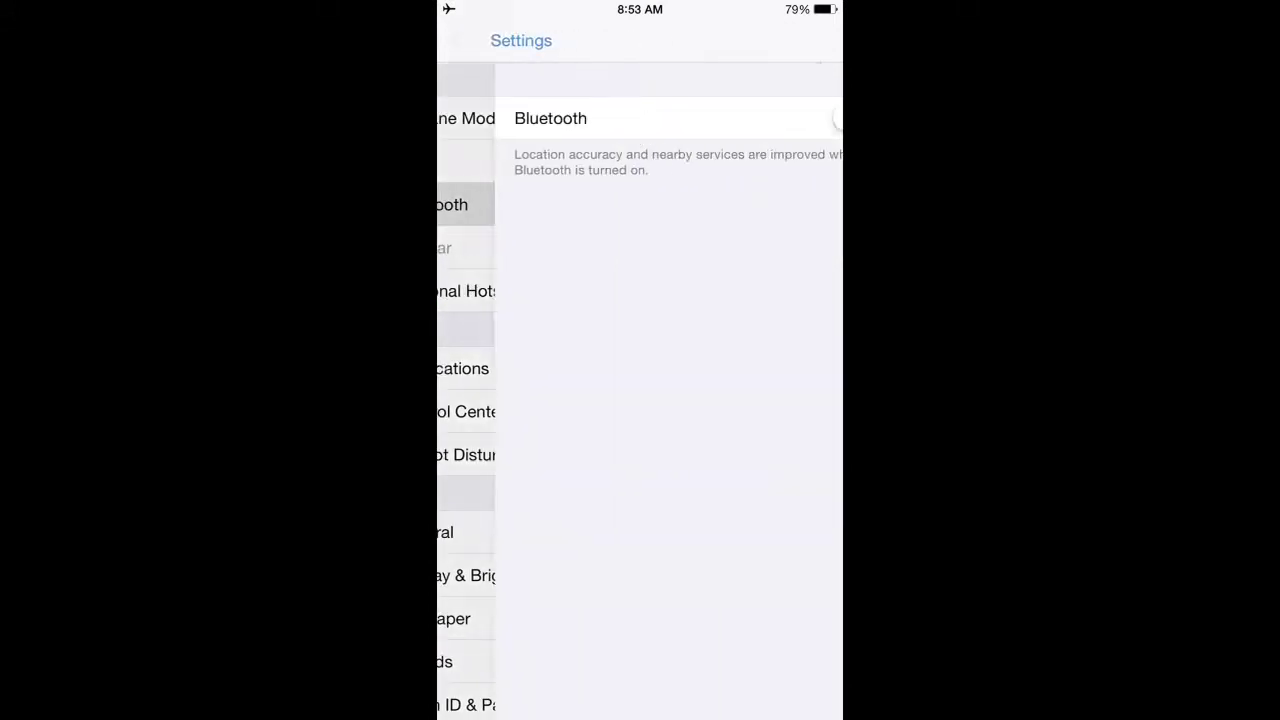
click(797, 118)
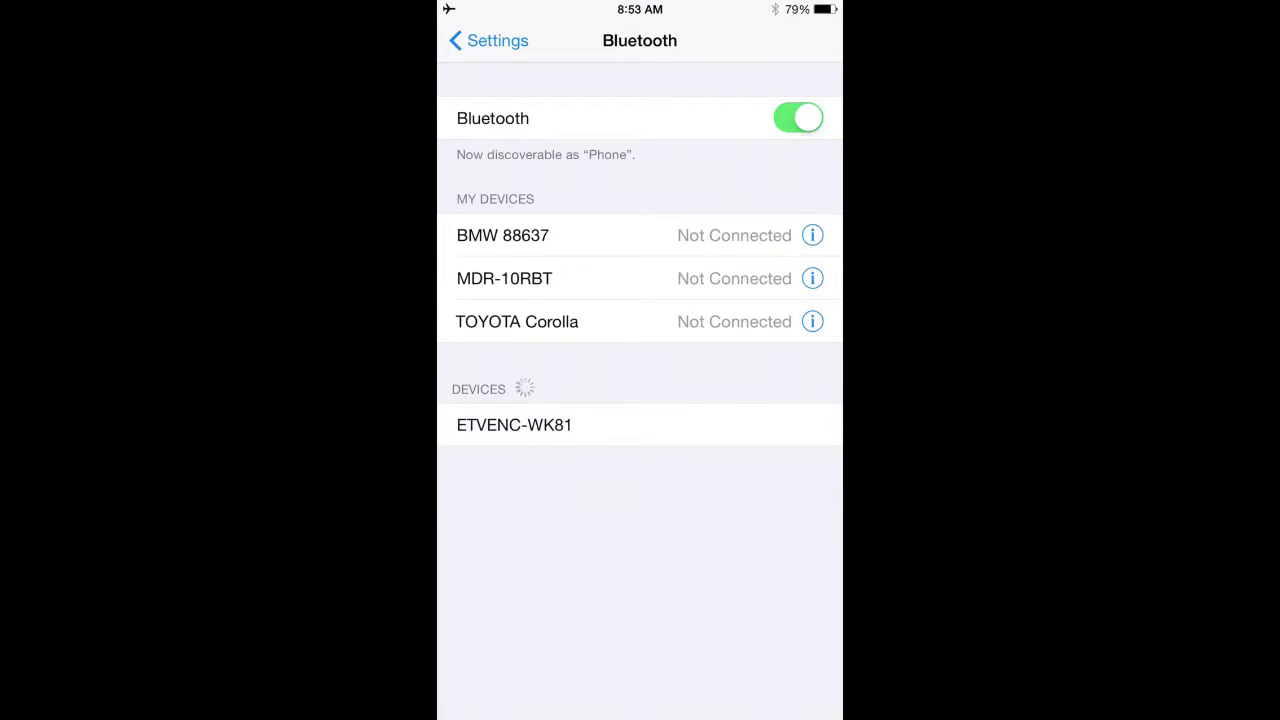
click(504, 278)
key(super)
click(500, 63)
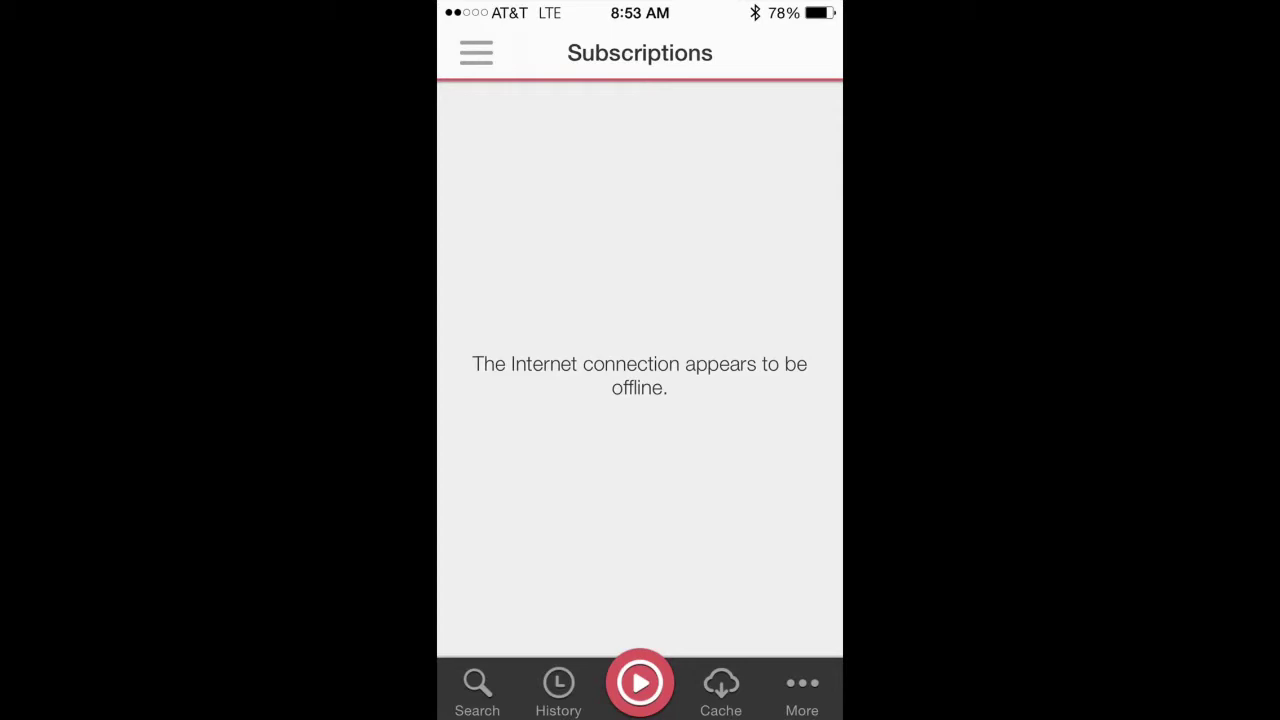
key(super)
click(785, 62)
drag(640, 715, 640, 350)
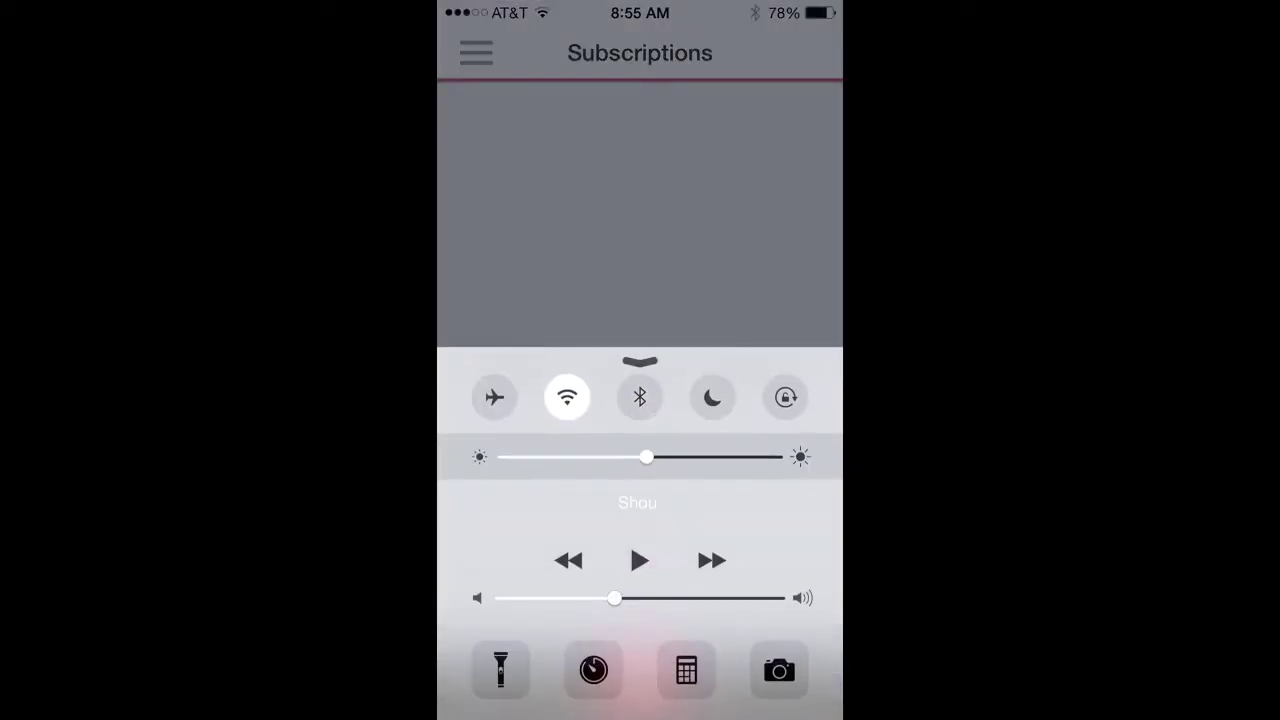
click(640, 397)
click(640, 692)
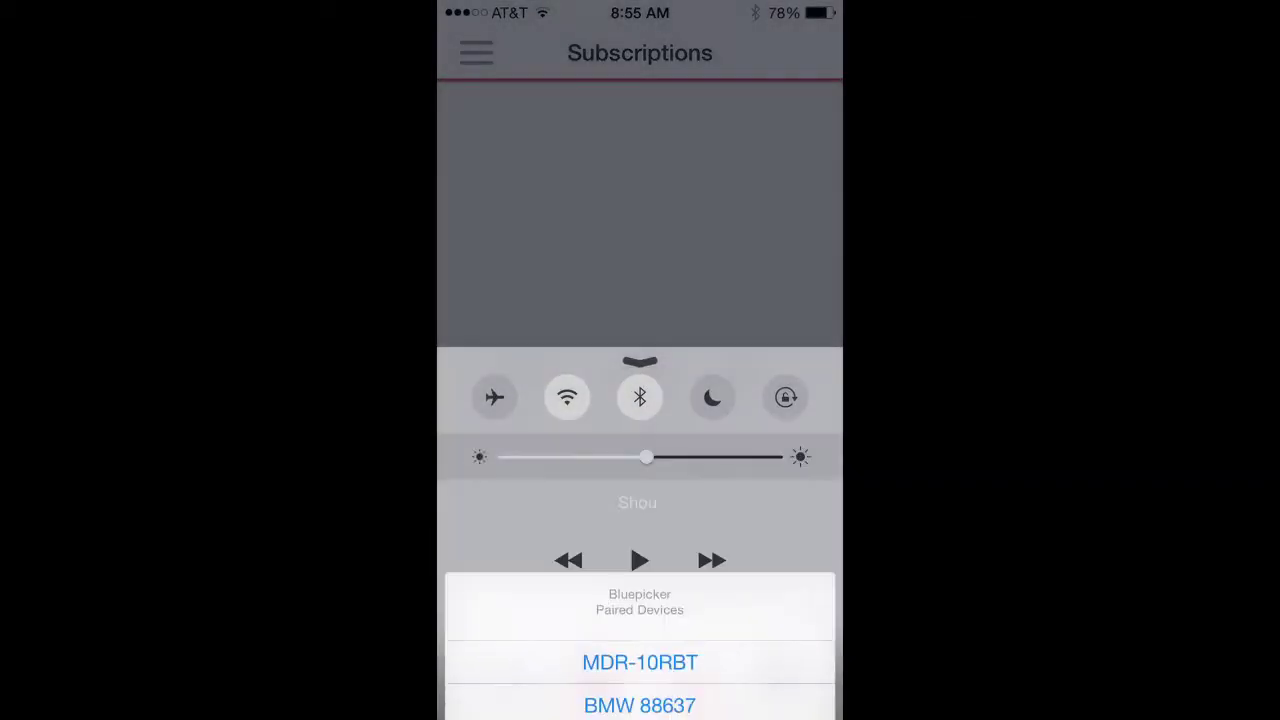
click(640, 200)
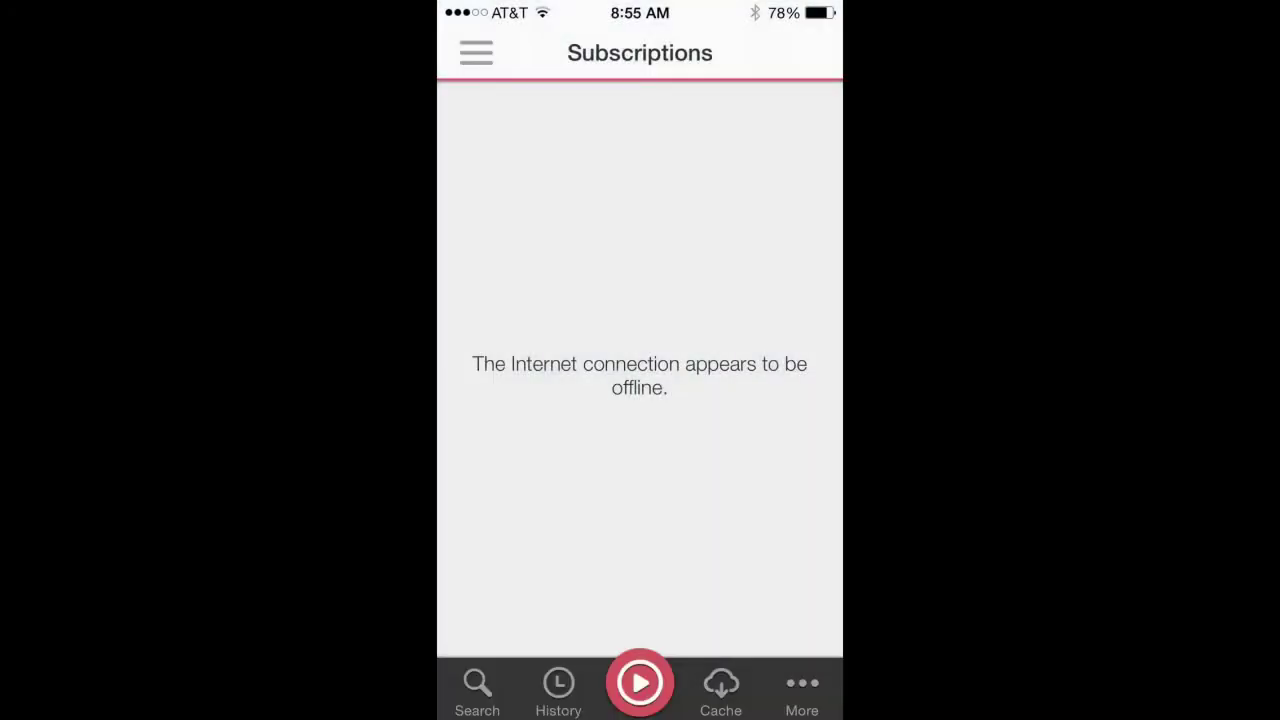